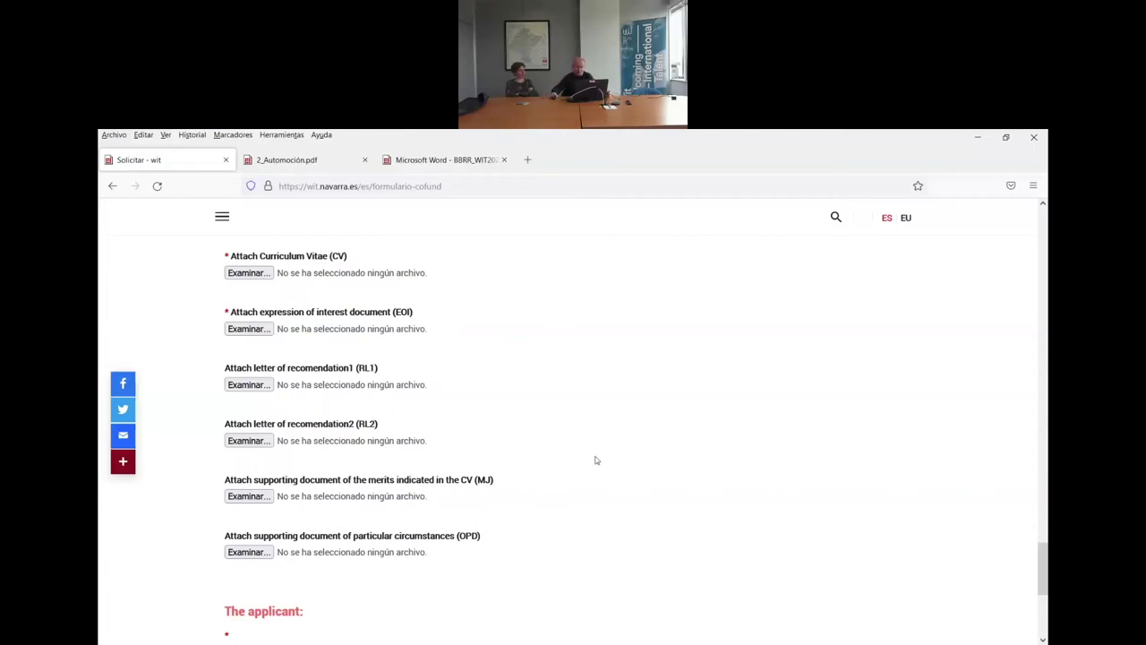
Review the application form from the document attachments back up to the career-break and refugee questions
{"action": "scroll", "coordinate": [595, 460], "scroll_direction": "up", "scroll_amount": 1}
{"action": "left_click_drag", "start_coordinate": [1043, 553], "coordinate": [1035, 410]}
{"action": "scroll", "coordinate": [1034, 410], "scroll_direction": "up", "scroll_amount": 4}
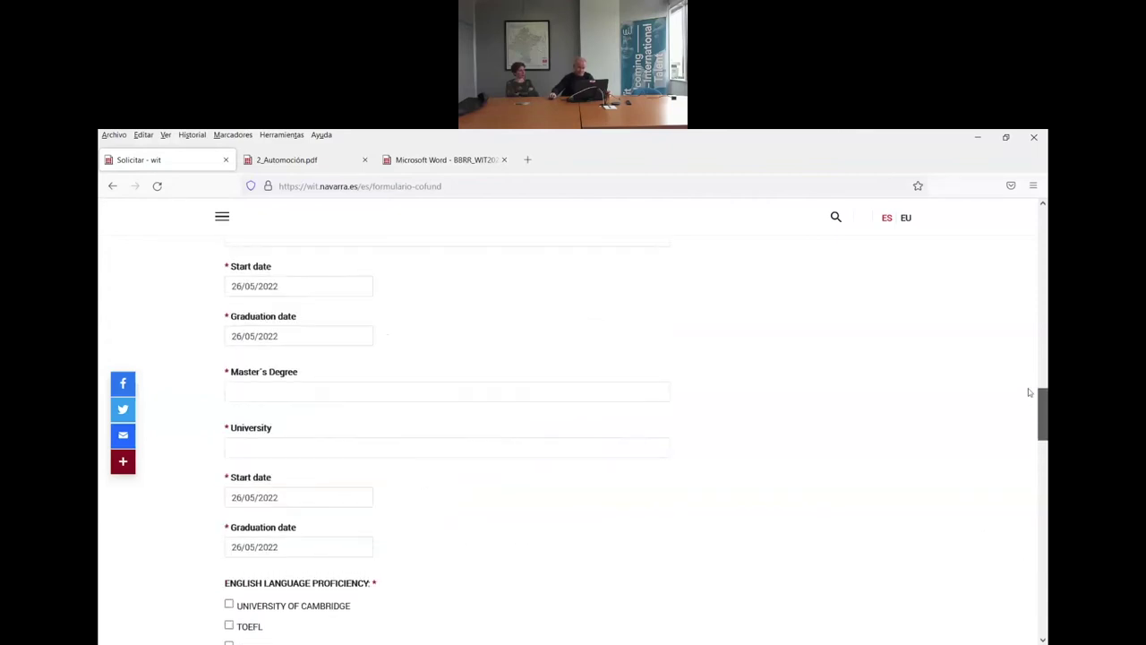
{"action": "scroll", "coordinate": [1034, 410], "scroll_direction": "down", "scroll_amount": 2}
{"action": "left_click_drag", "start_coordinate": [1035, 410], "coordinate": [1036, 436]}
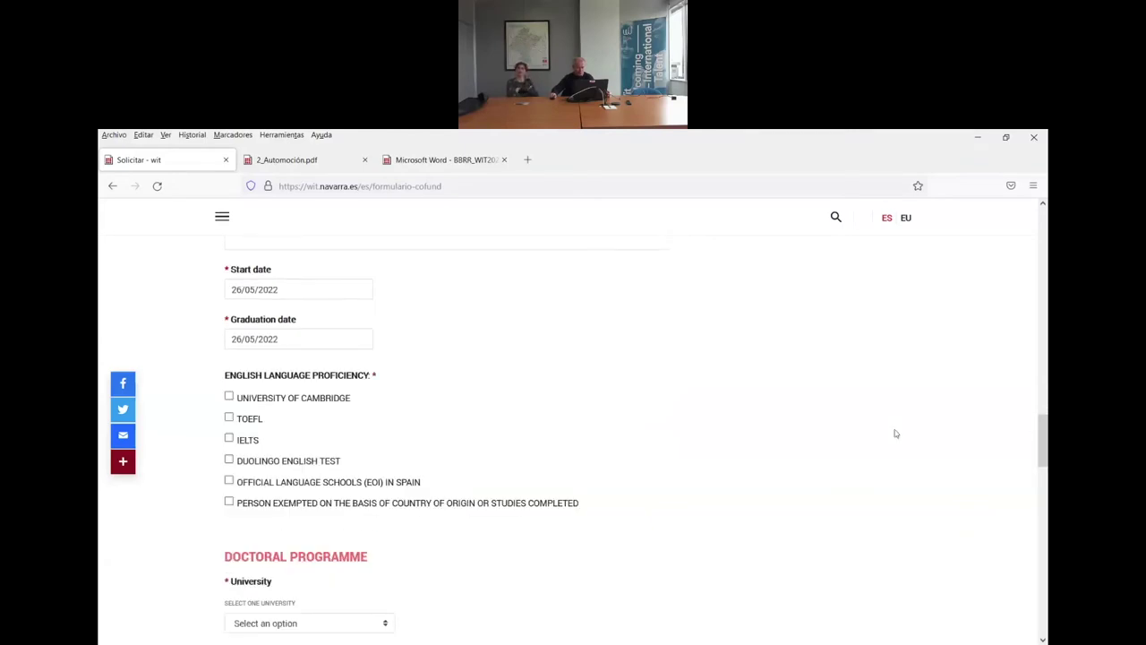
{"action": "scroll", "coordinate": [417, 430], "scroll_direction": "down", "scroll_amount": 5}
{"action": "scroll", "coordinate": [425, 431], "scroll_direction": "down", "scroll_amount": 2}
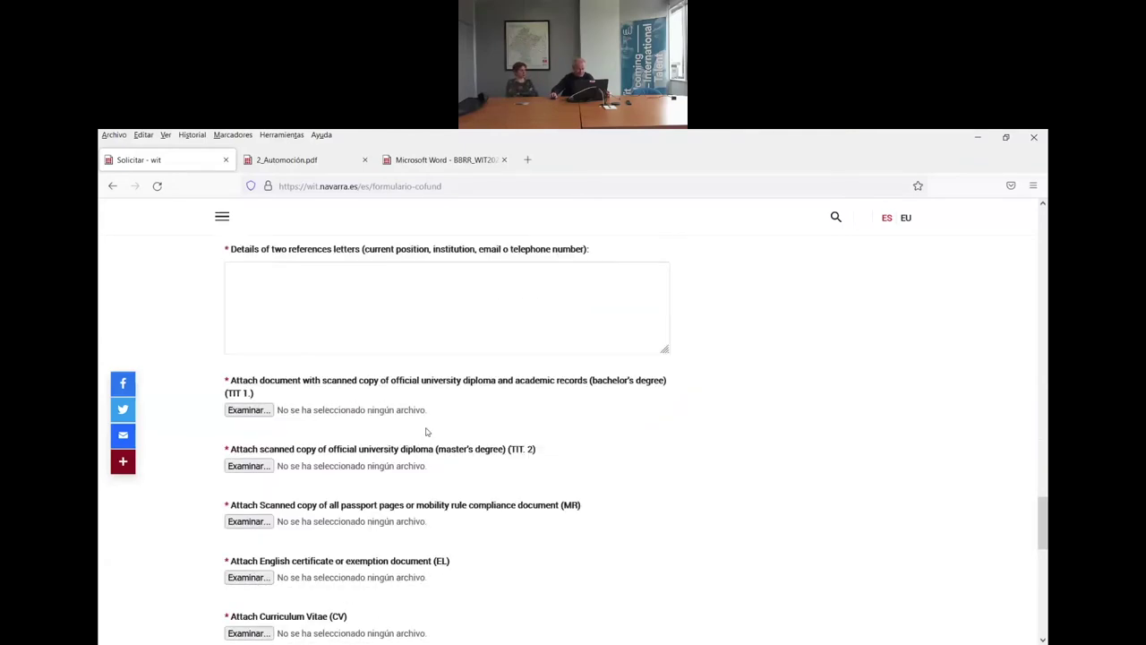
{"action": "scroll", "coordinate": [429, 429], "scroll_direction": "up", "scroll_amount": 3}
{"action": "scroll", "coordinate": [429, 429], "scroll_direction": "up", "scroll_amount": 7}
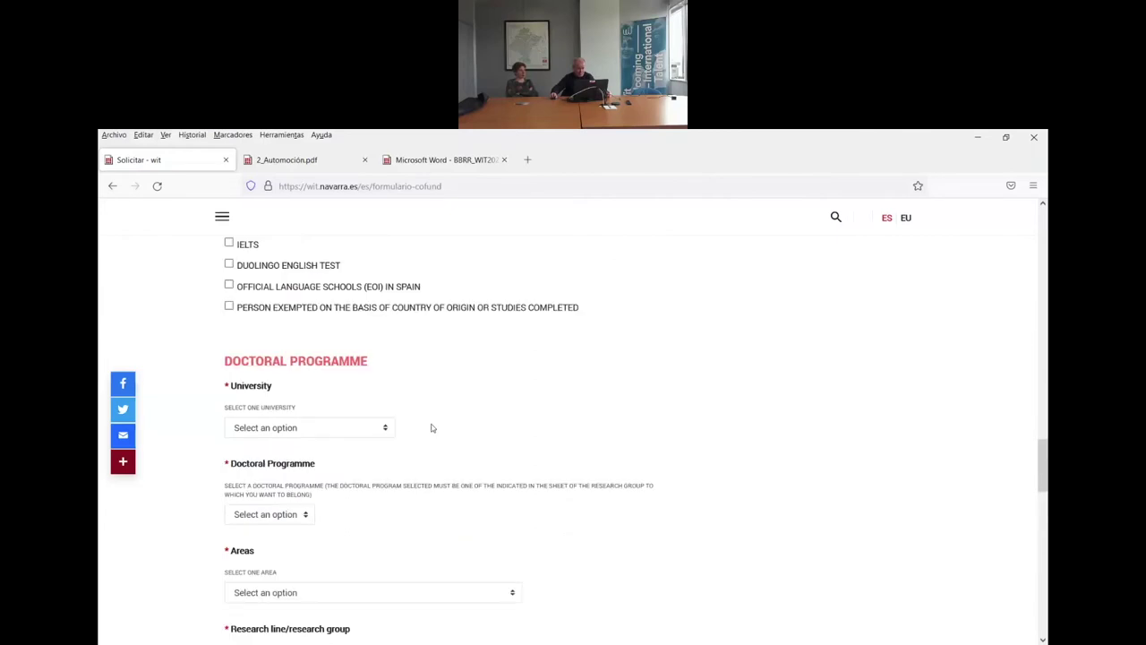
{"action": "scroll", "coordinate": [433, 426], "scroll_direction": "up", "scroll_amount": 3}
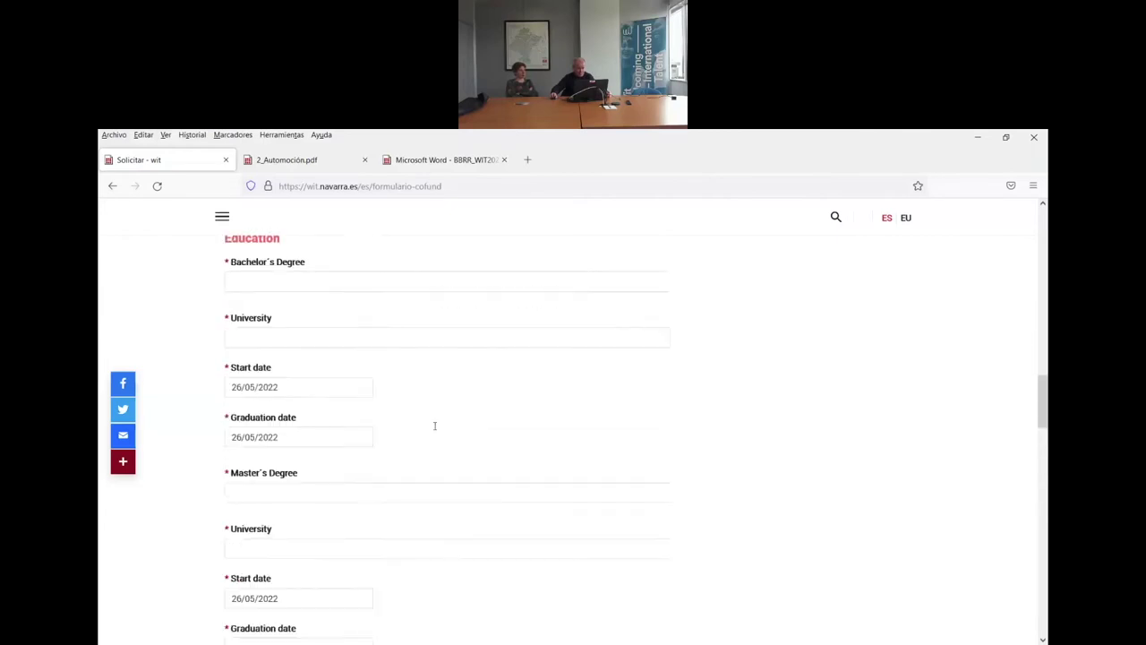
{"action": "scroll", "coordinate": [437, 425], "scroll_direction": "up", "scroll_amount": 3}
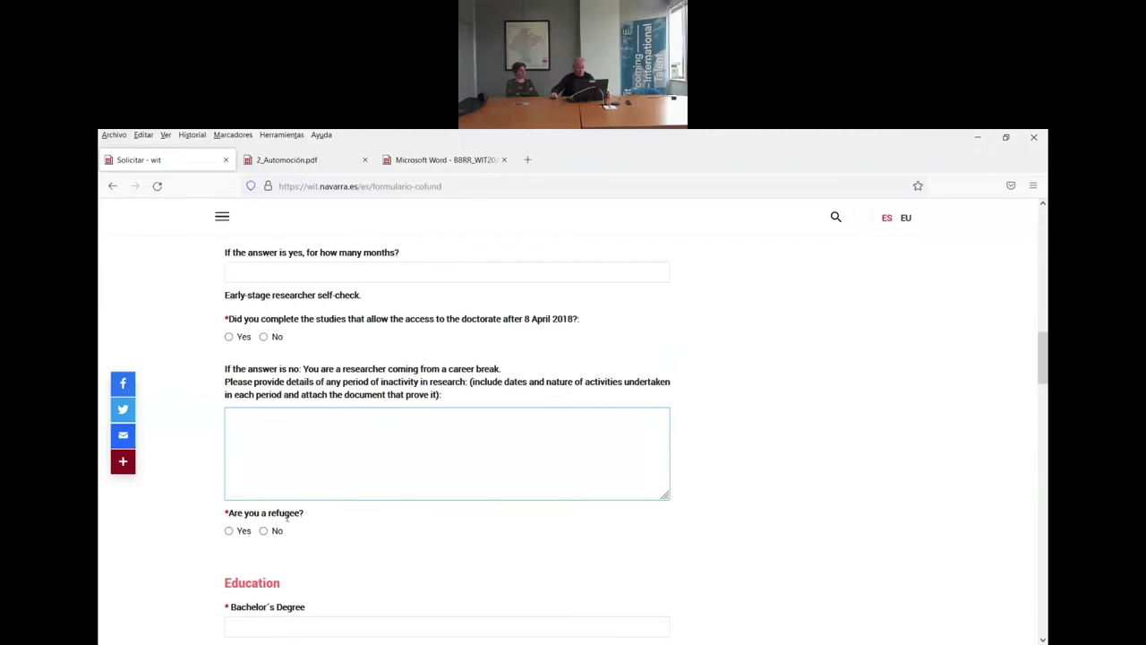
Examine the Education section's fields for the bachelor's and master's degrees, universities and study dates
{"action": "scroll", "coordinate": [285, 501], "scroll_direction": "down", "scroll_amount": 1}
{"action": "scroll", "coordinate": [278, 467], "scroll_direction": "down", "scroll_amount": 1}
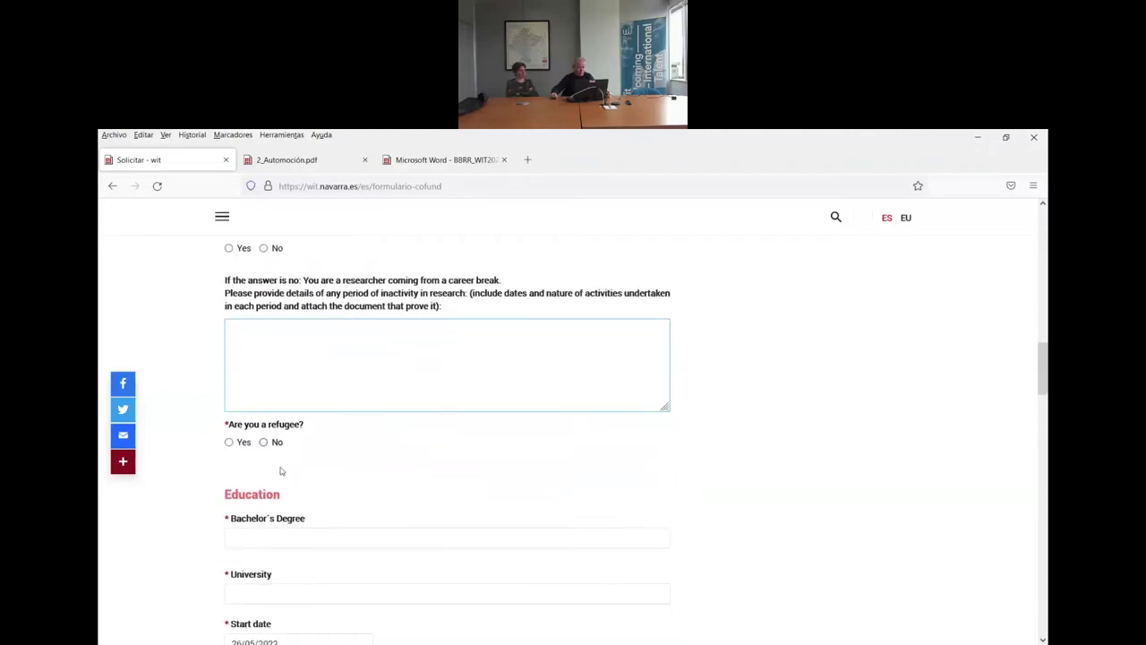
{"action": "scroll", "coordinate": [315, 452], "scroll_direction": "down", "scroll_amount": 2}
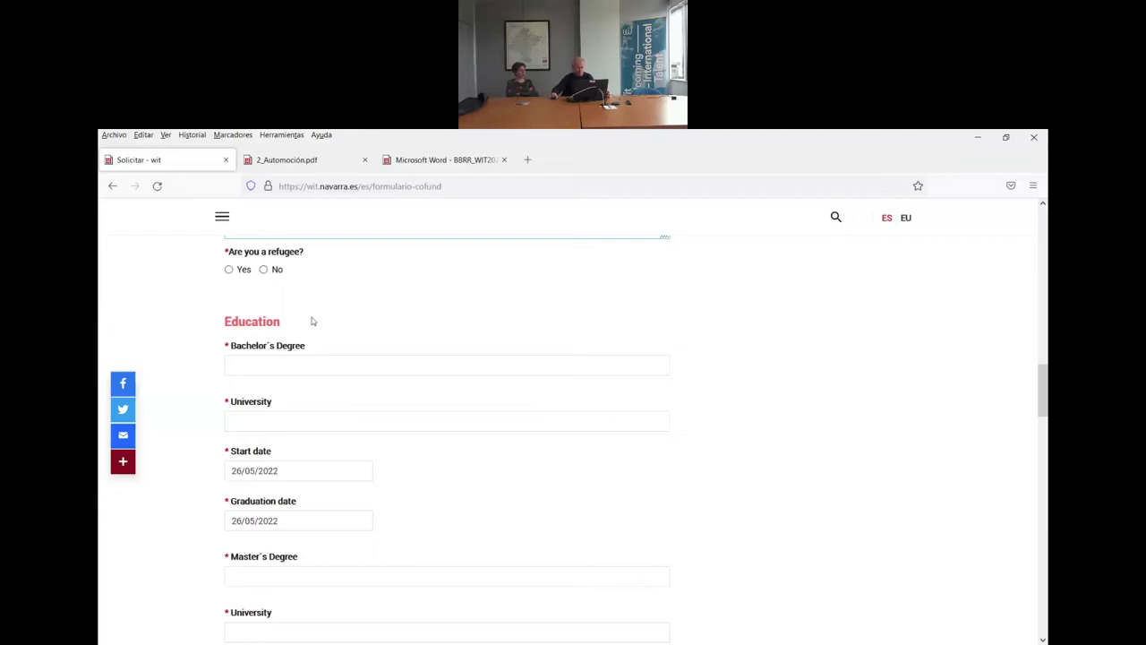
{"action": "scroll", "coordinate": [314, 324], "scroll_direction": "down", "scroll_amount": 1}
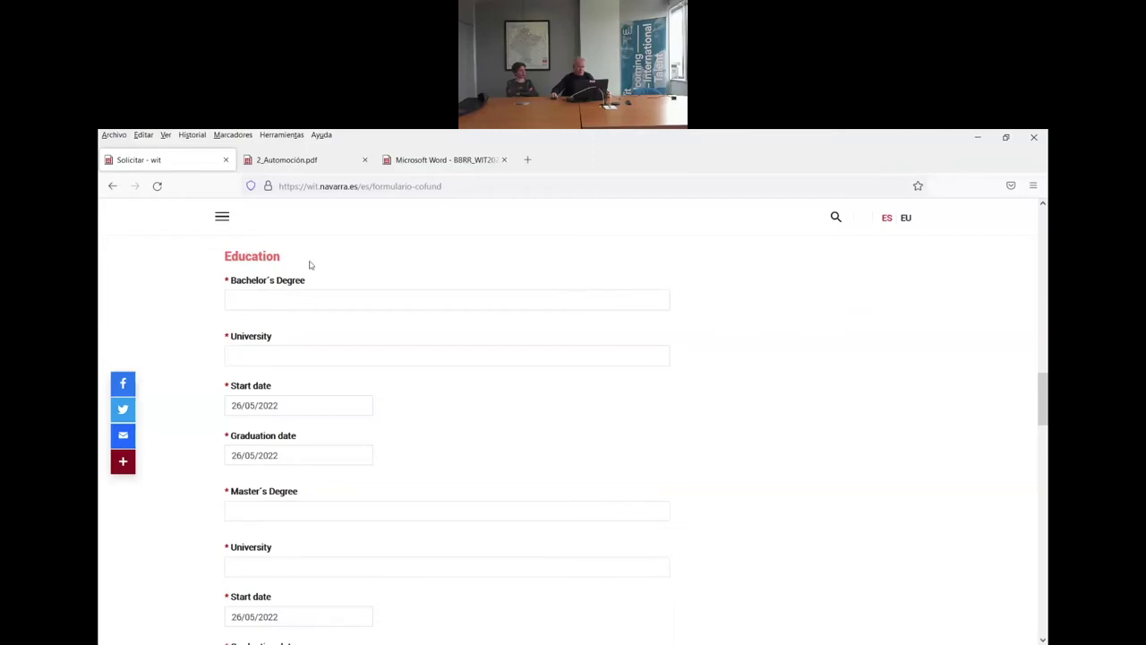
{"action": "scroll", "coordinate": [338, 307], "scroll_direction": "down", "scroll_amount": 1}
{"action": "scroll", "coordinate": [340, 308], "scroll_direction": "down", "scroll_amount": 1}
{"action": "scroll", "coordinate": [340, 305], "scroll_direction": "up", "scroll_amount": 1}
{"action": "scroll", "coordinate": [295, 358], "scroll_direction": "down", "scroll_amount": 2}
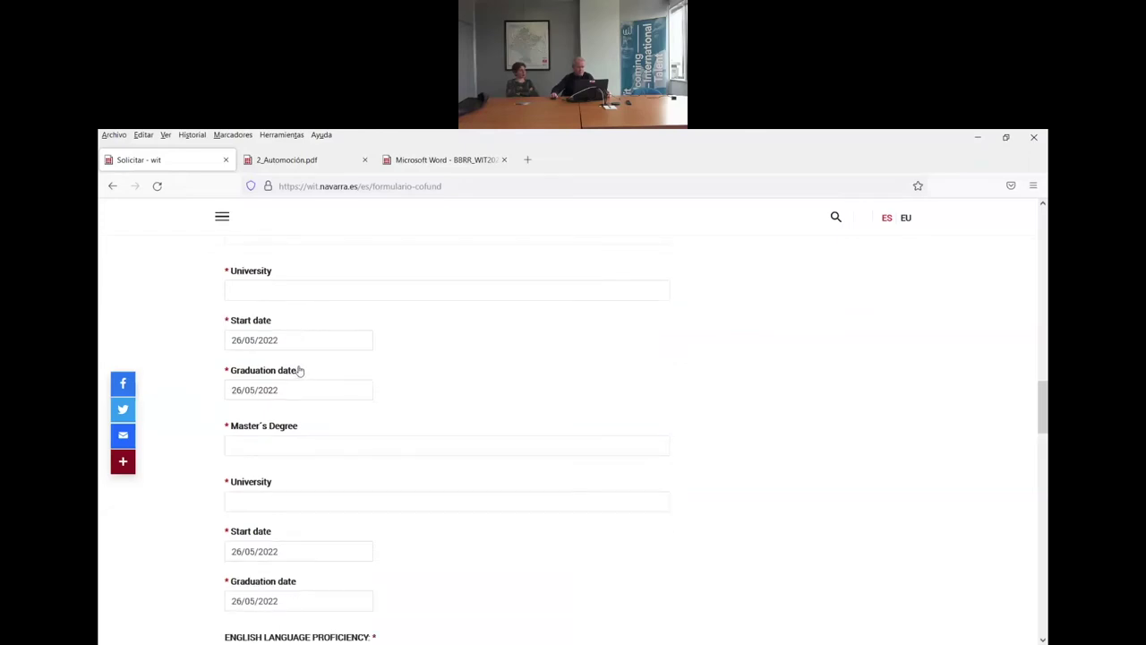
{"action": "scroll", "coordinate": [299, 367], "scroll_direction": "down", "scroll_amount": 2}
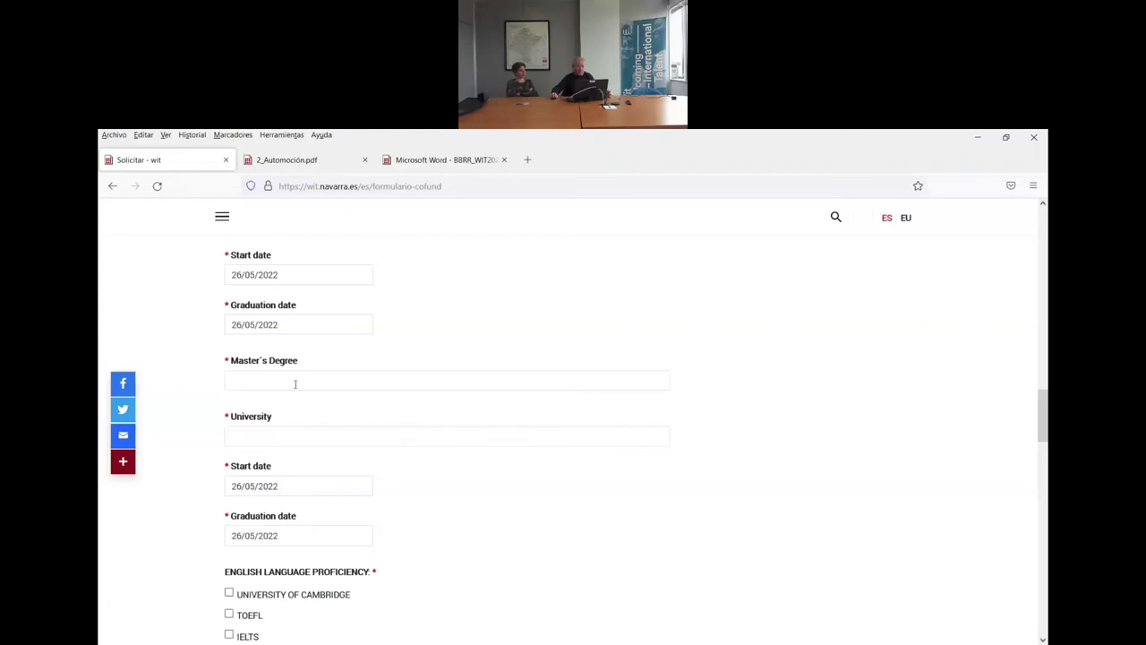
Inspect the calendars for the master's and bachelor's graduation dates, leaving both without picking a date
{"action": "left_click", "coordinate": [296, 539]}
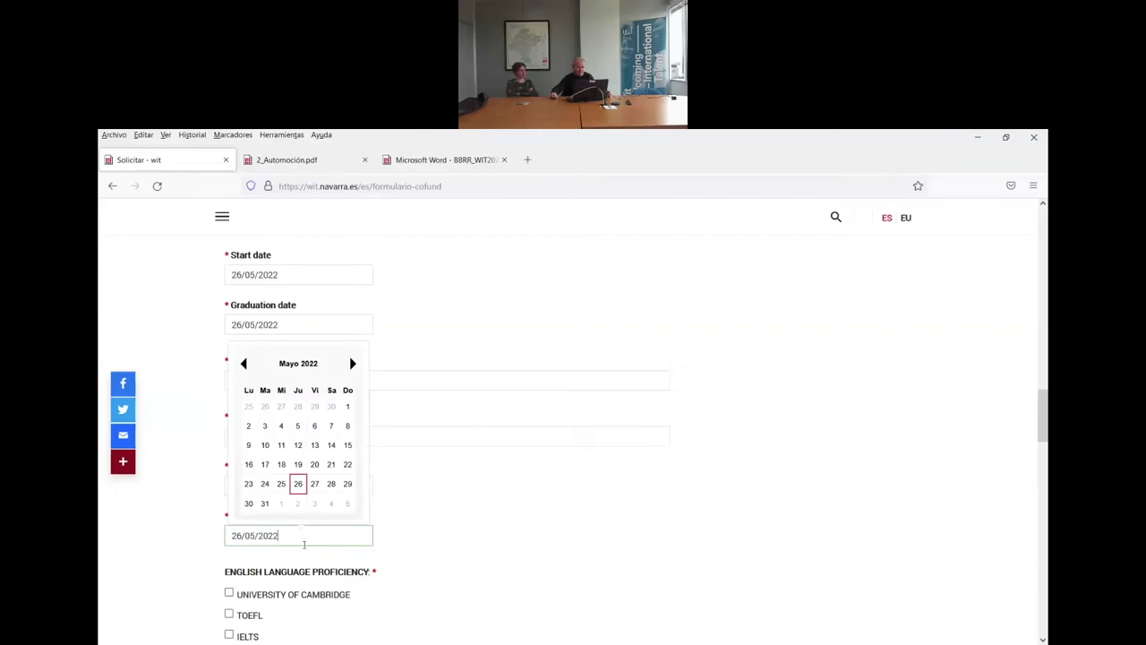
{"action": "left_click", "coordinate": [393, 541]}
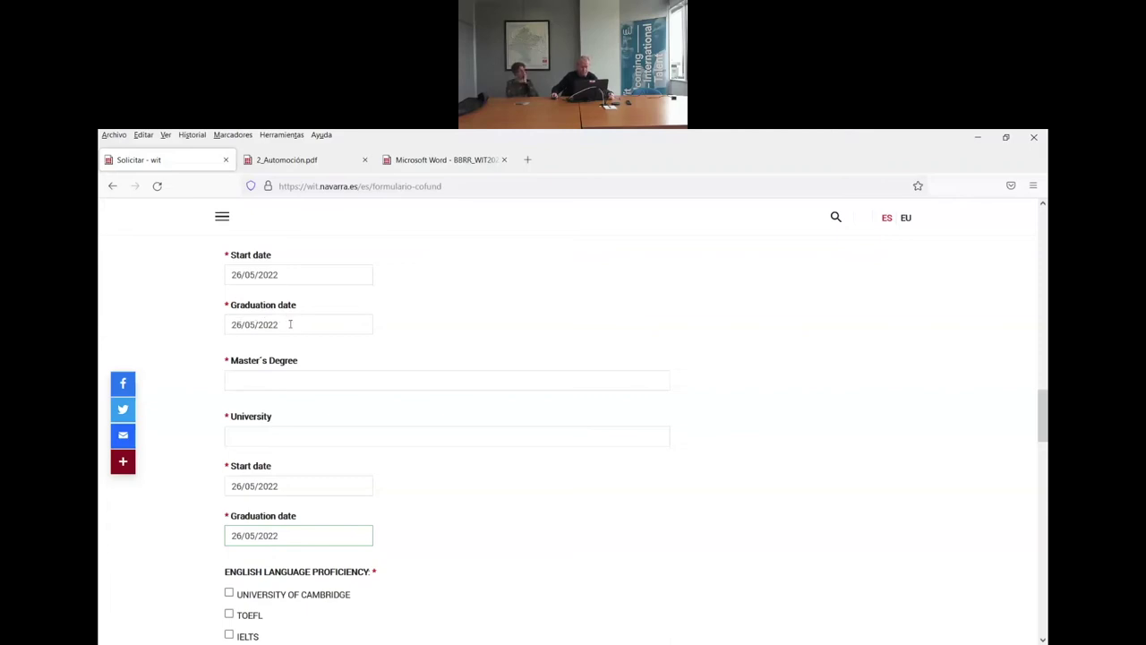
{"action": "left_click", "coordinate": [290, 324]}
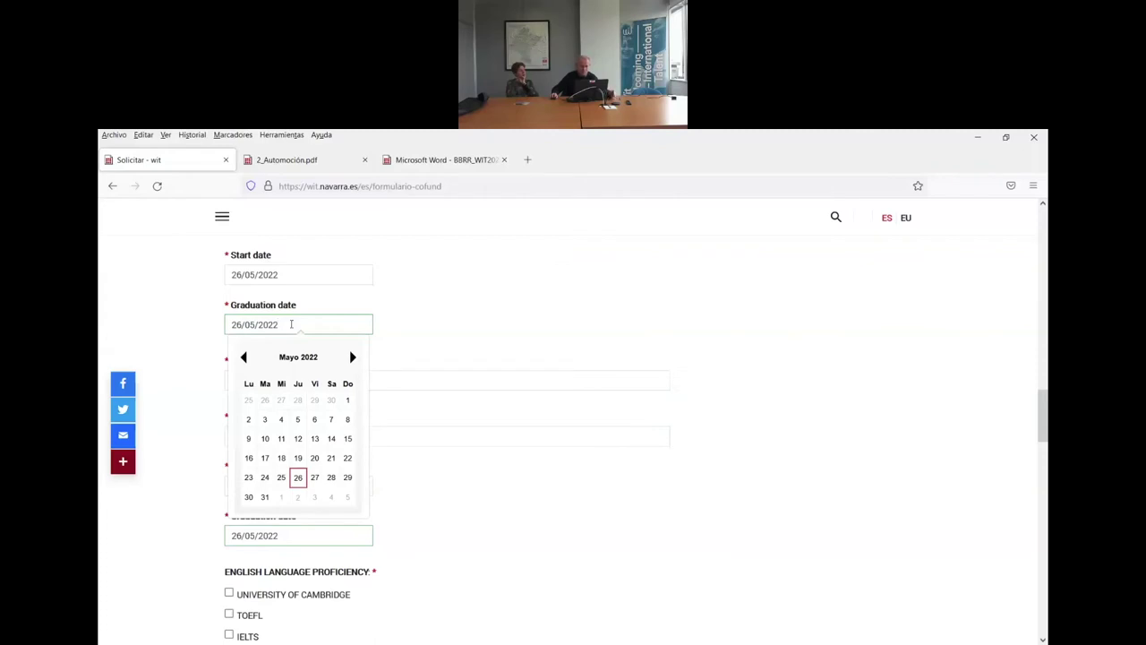
{"action": "left_click", "coordinate": [385, 319]}
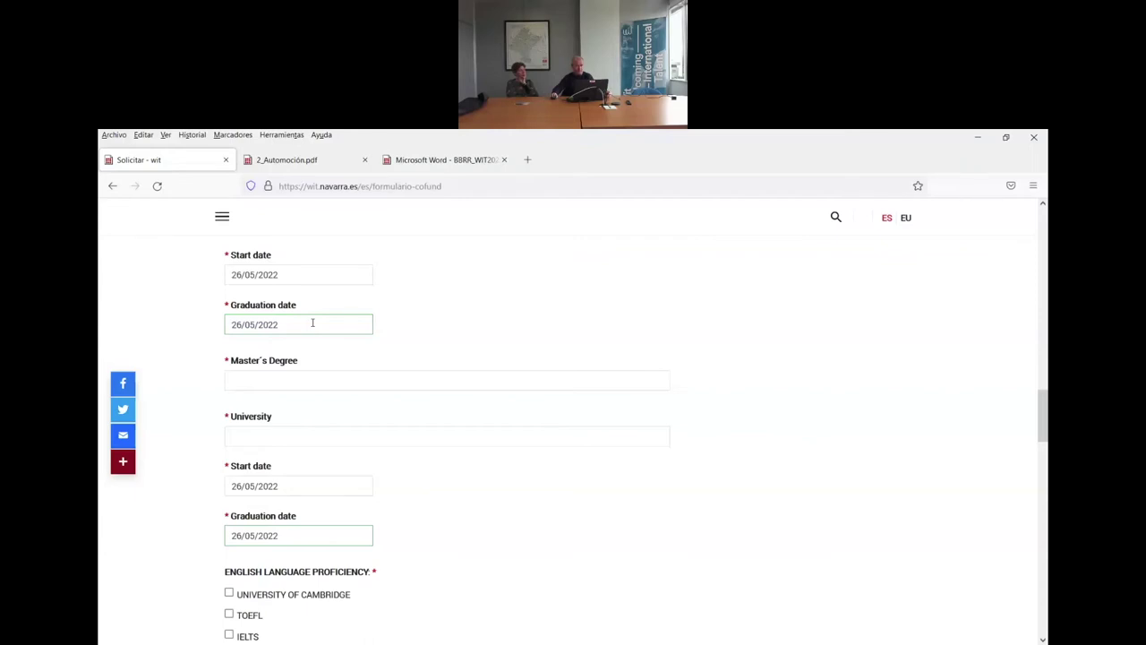
{"action": "left_click", "coordinate": [322, 378]}
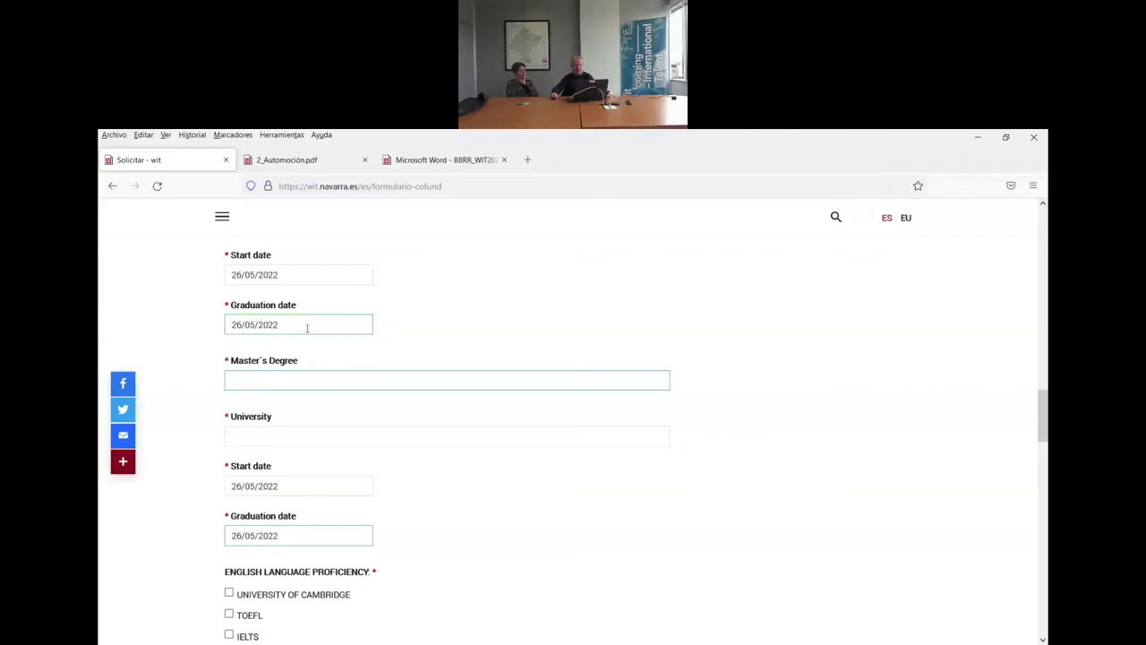
{"action": "left_click", "coordinate": [308, 326]}
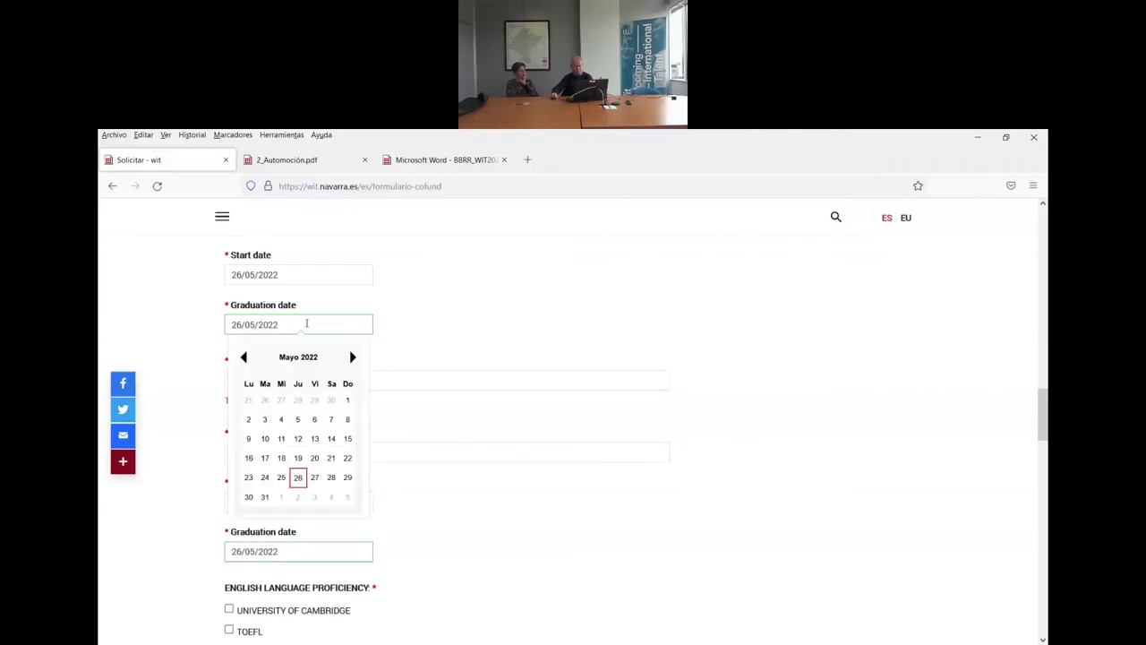
{"action": "scroll", "coordinate": [364, 352], "scroll_direction": "down", "scroll_amount": 4}
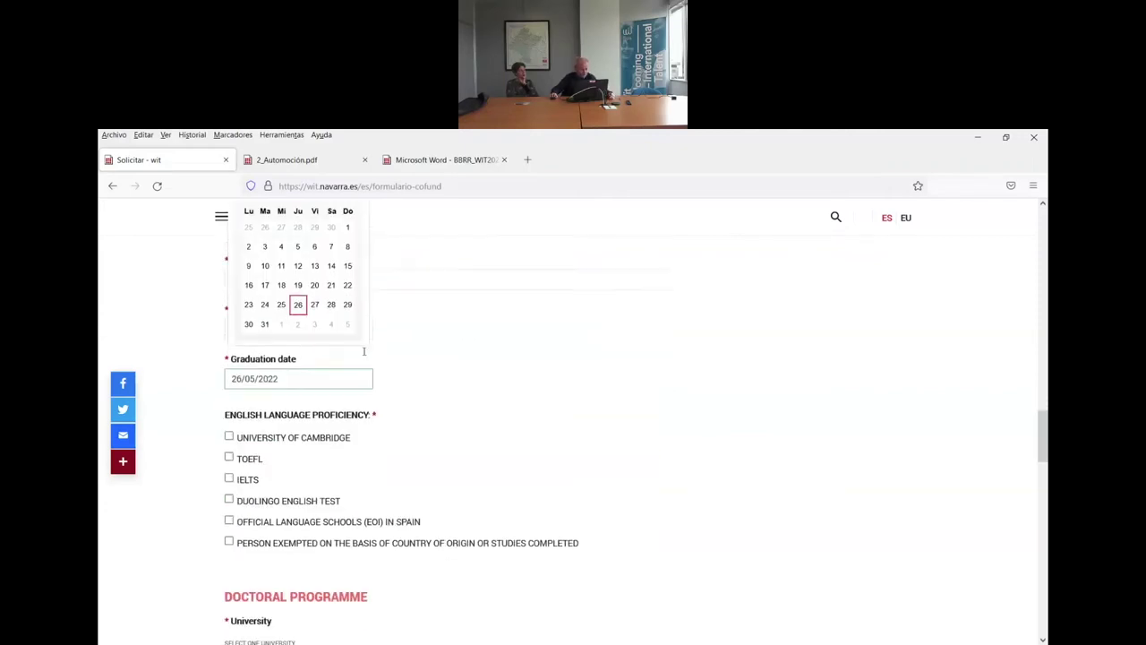
{"action": "scroll", "coordinate": [364, 351], "scroll_direction": "down", "scroll_amount": 1}
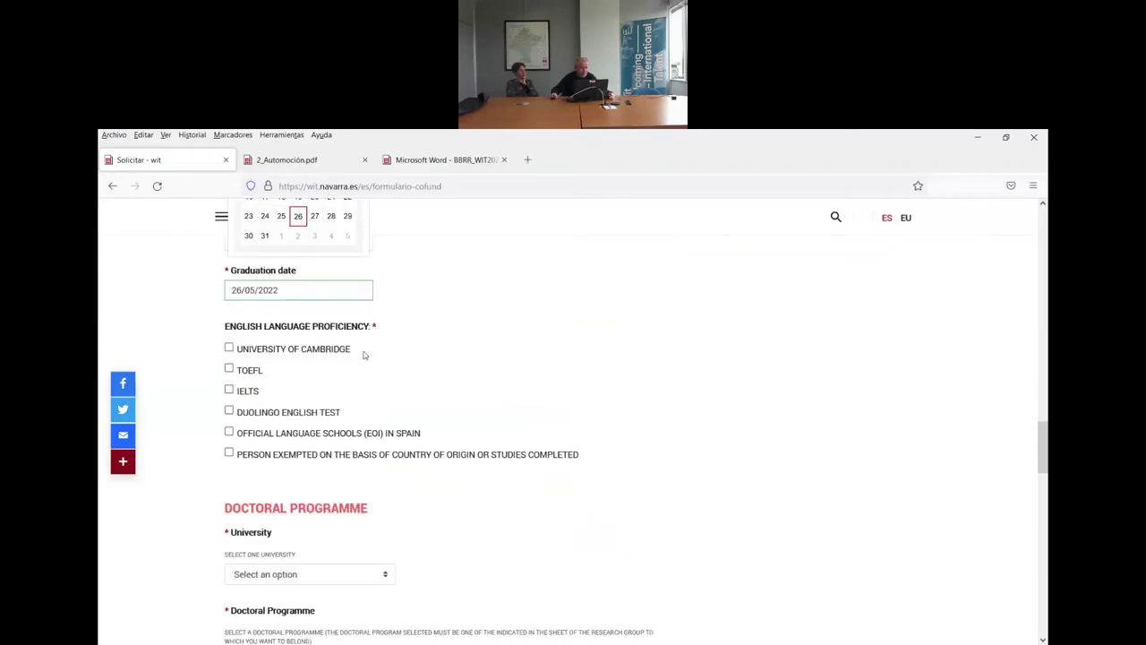
{"action": "left_click", "coordinate": [322, 329]}
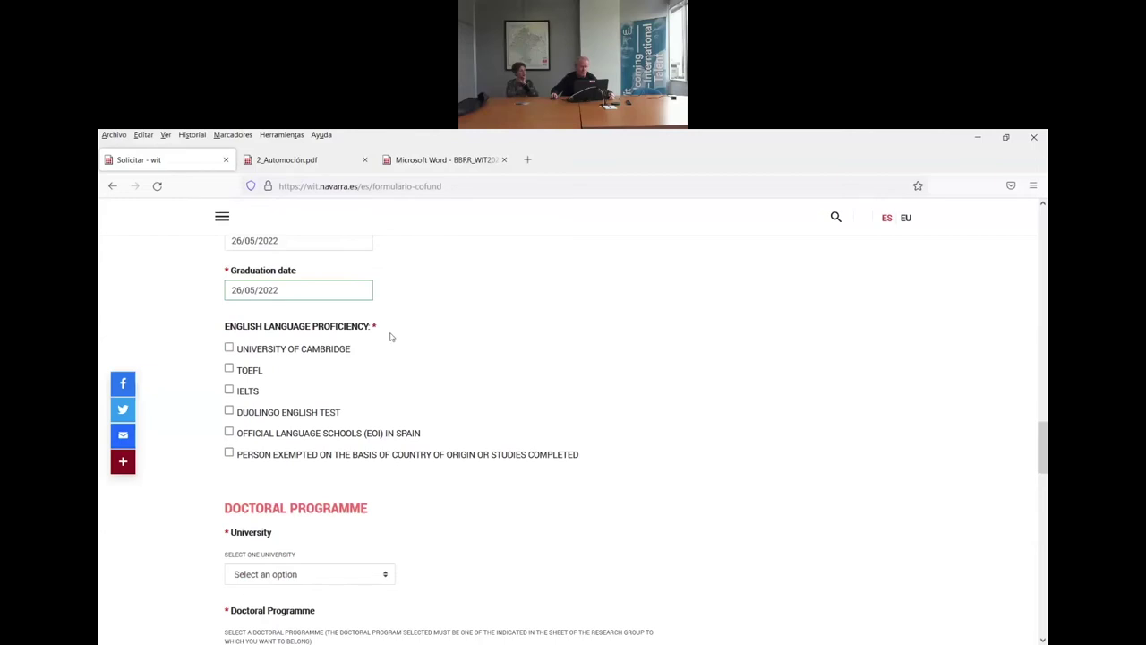
Examine the English language proficiency options and the attachment field for the English certificate or exemption document (EL)
{"action": "scroll", "coordinate": [390, 336], "scroll_direction": "down", "scroll_amount": 1}
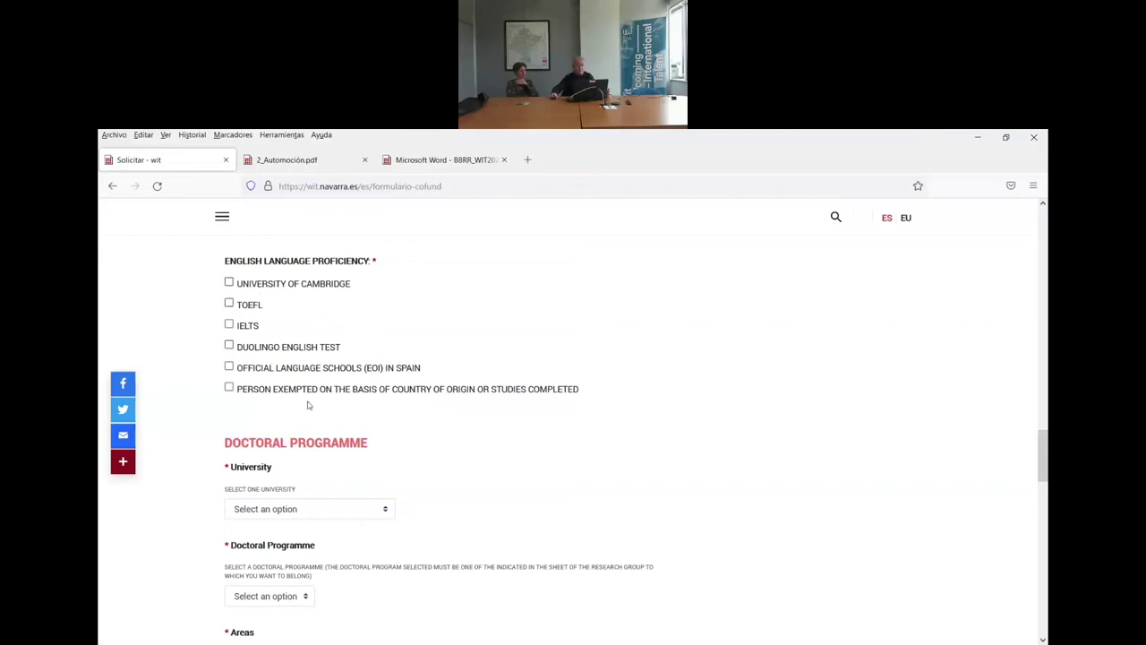
{"action": "scroll", "coordinate": [312, 401], "scroll_direction": "down", "scroll_amount": 1}
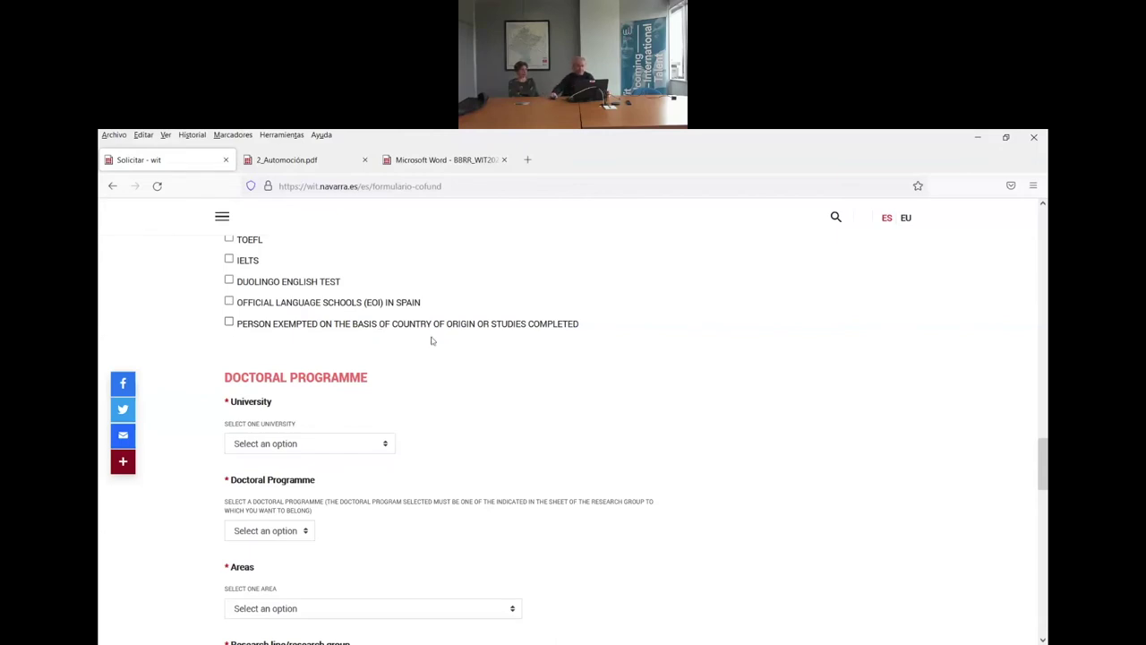
{"action": "scroll", "coordinate": [430, 341], "scroll_direction": "up", "scroll_amount": 1}
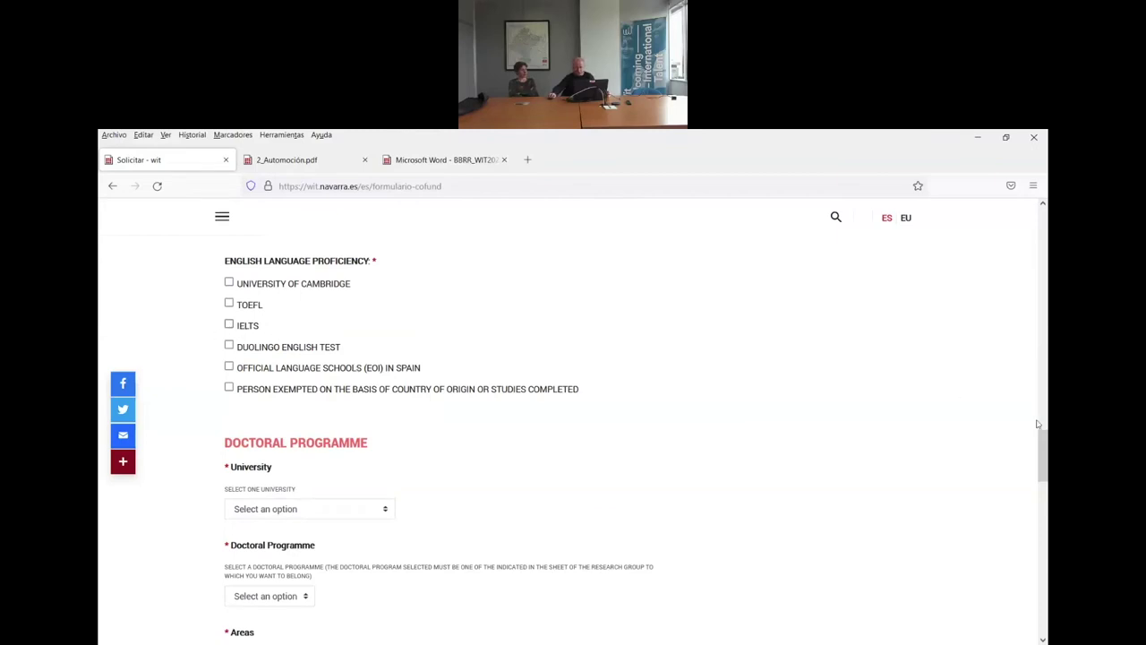
{"action": "left_click_drag", "start_coordinate": [1041, 436], "coordinate": [1041, 548]}
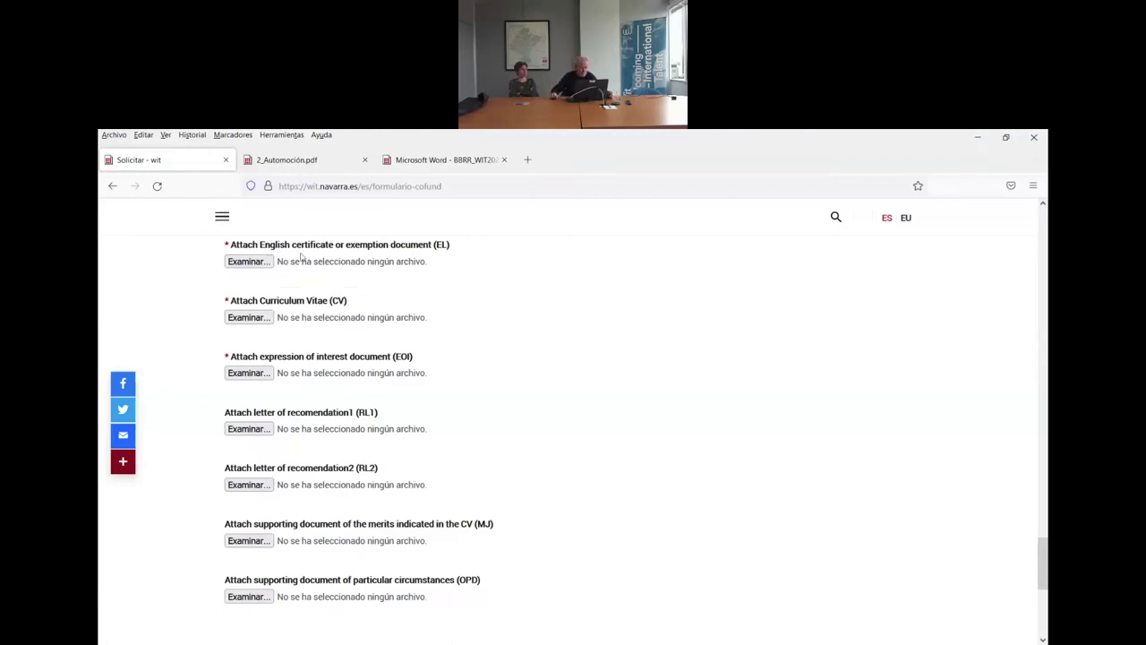
{"action": "scroll", "coordinate": [302, 257], "scroll_direction": "up", "scroll_amount": 1}
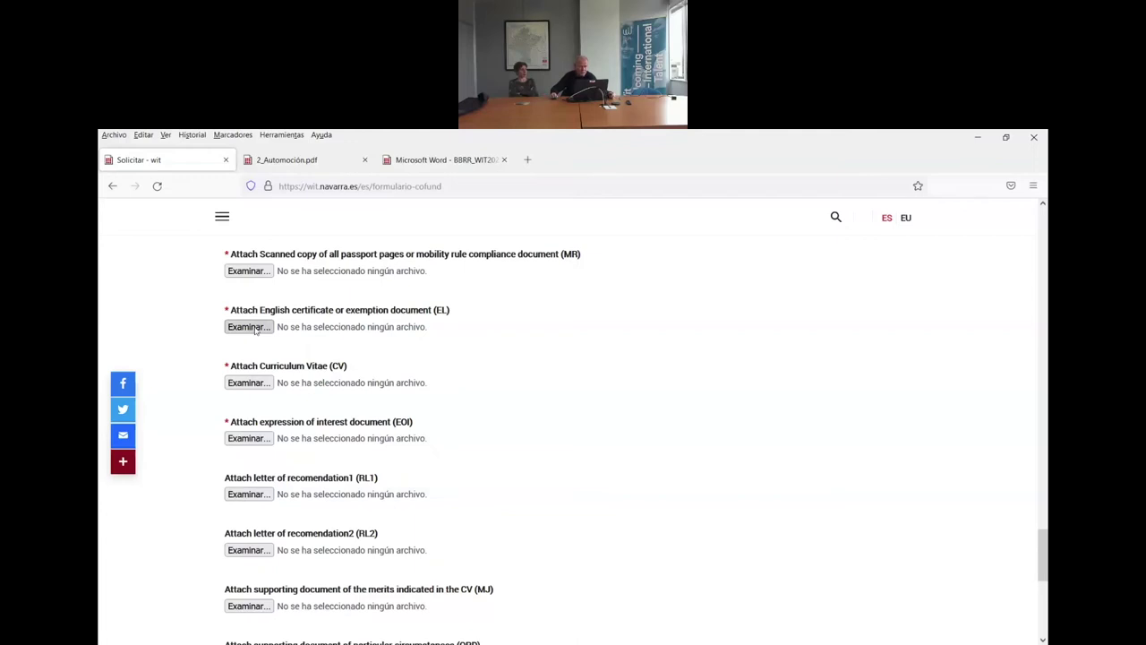
{"action": "scroll", "coordinate": [528, 316], "scroll_direction": "up", "scroll_amount": 3}
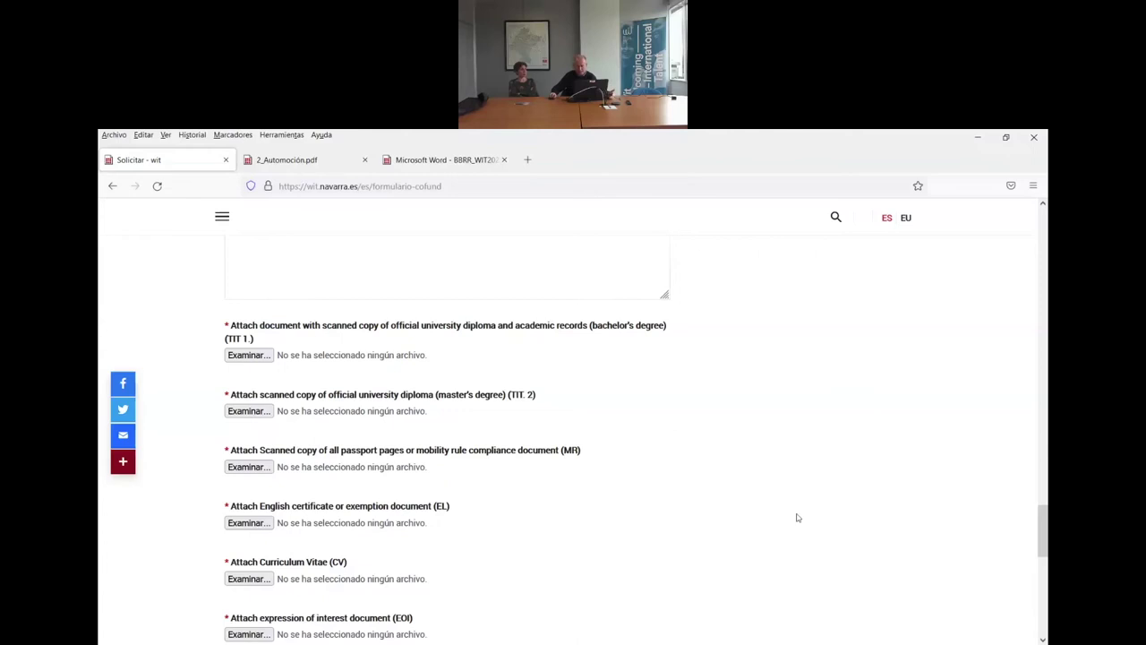
Select 1-UPNA: Public University of Navarra as the university in the Doctoral Programme section
{"action": "left_click_drag", "start_coordinate": [1041, 517], "coordinate": [1034, 414]}
{"action": "scroll", "coordinate": [582, 431], "scroll_direction": "down", "scroll_amount": 5}
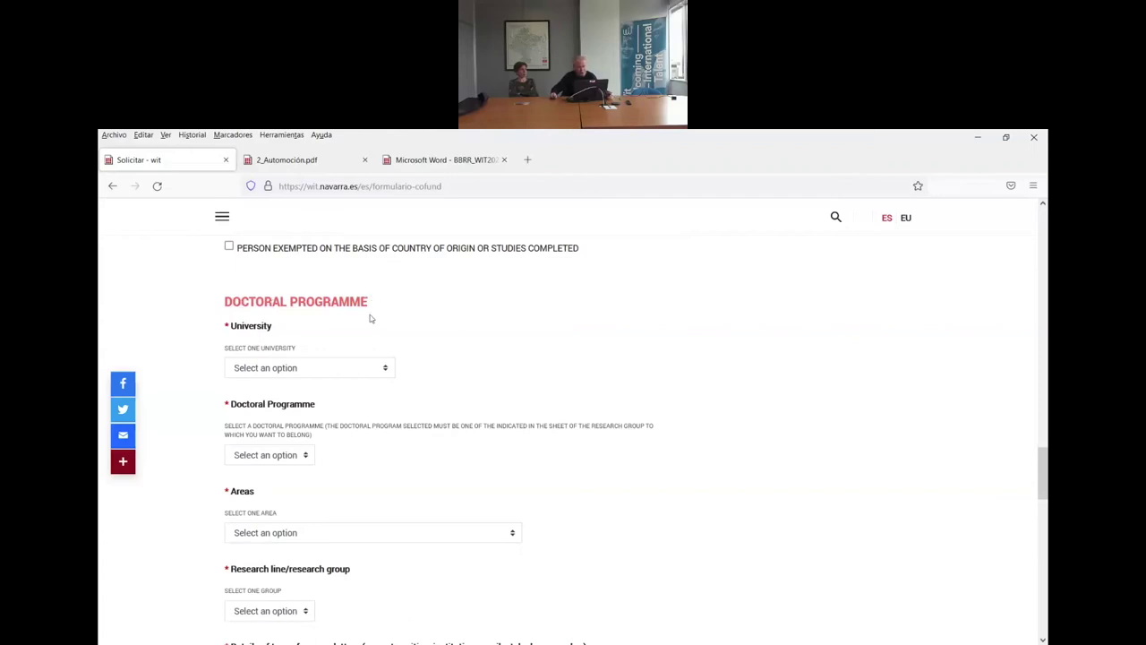
{"action": "scroll", "coordinate": [370, 317], "scroll_direction": "down", "scroll_amount": 1}
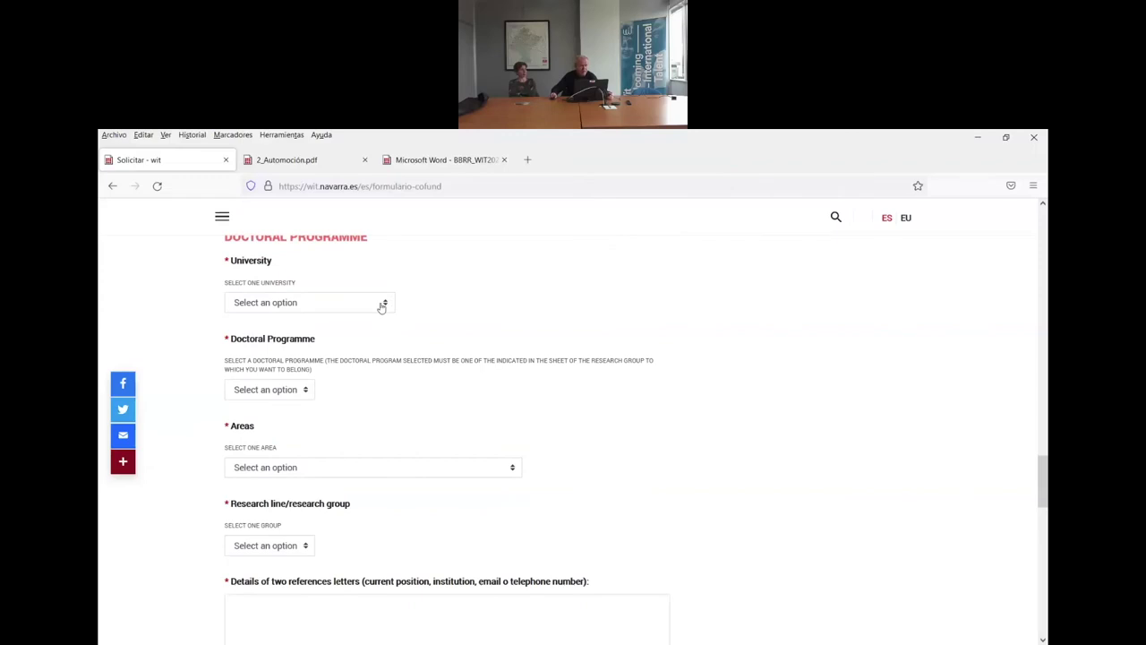
{"action": "scroll", "coordinate": [383, 306], "scroll_direction": "up", "scroll_amount": 1}
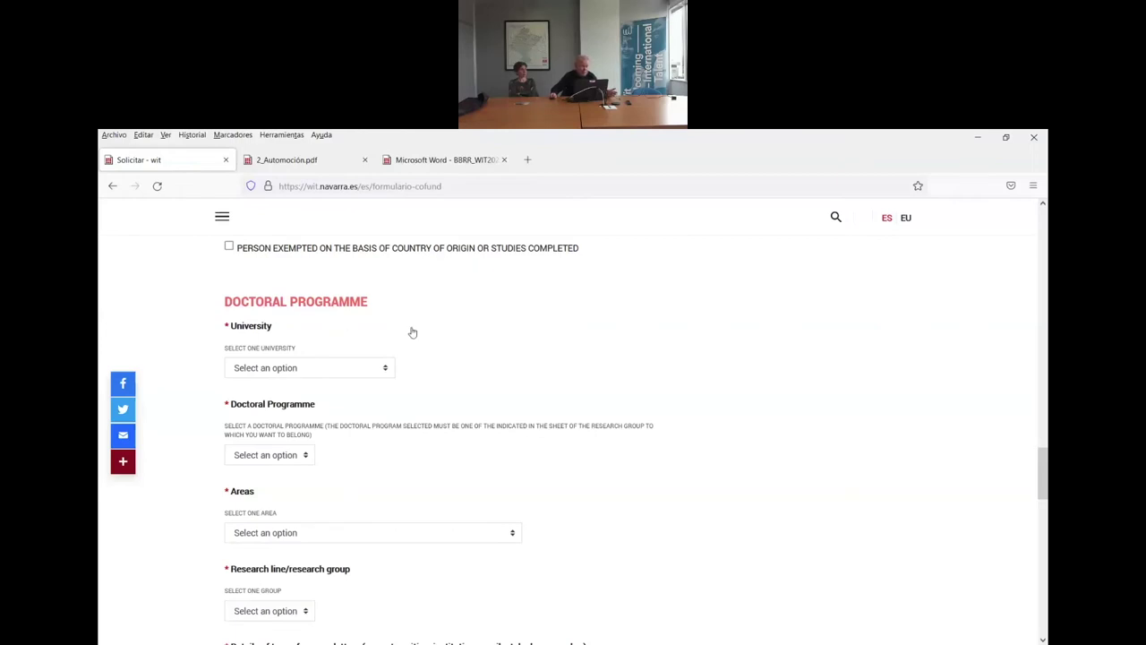
{"action": "scroll", "coordinate": [414, 333], "scroll_direction": "down", "scroll_amount": 1}
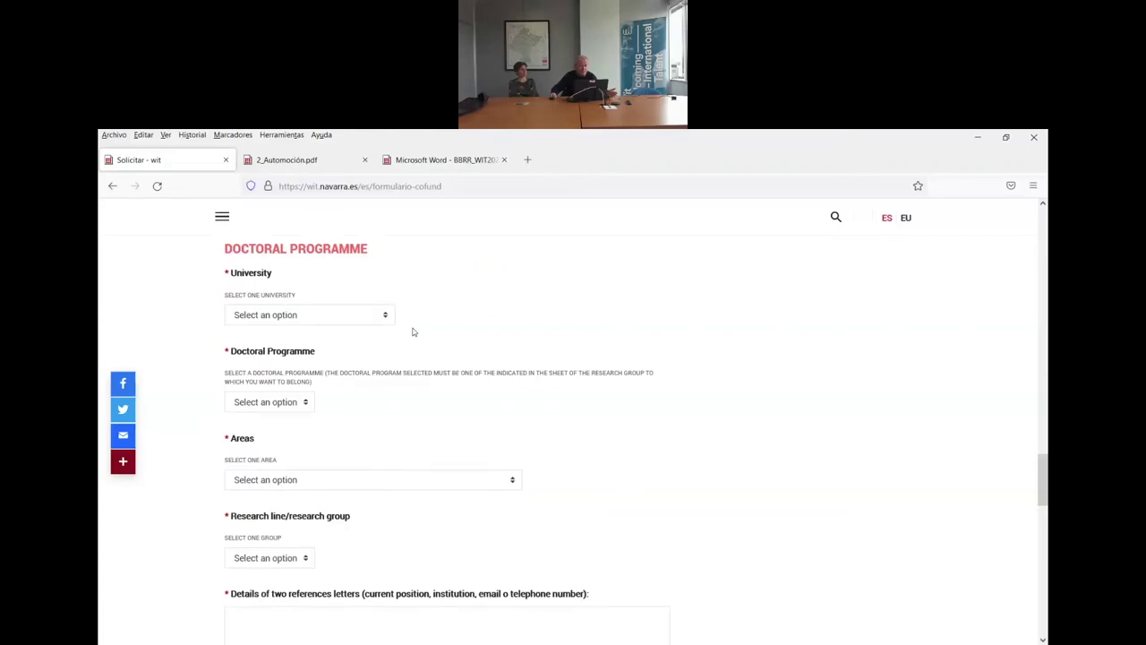
{"action": "scroll", "coordinate": [418, 336], "scroll_direction": "up", "scroll_amount": 1}
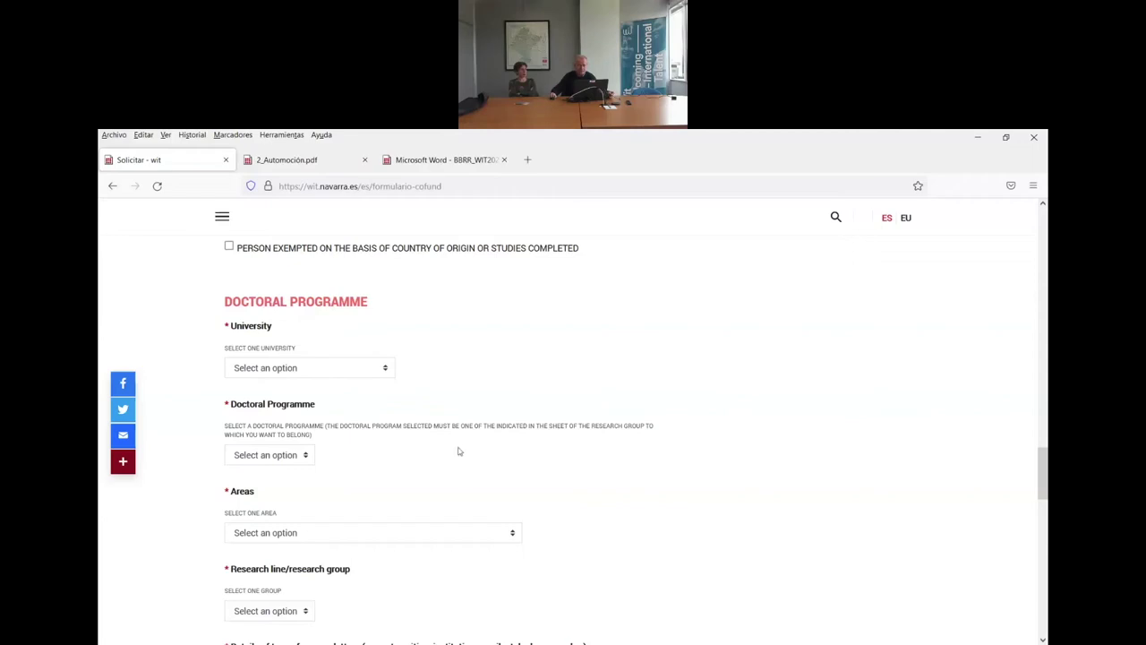
{"action": "scroll", "coordinate": [463, 450], "scroll_direction": "down", "scroll_amount": 1}
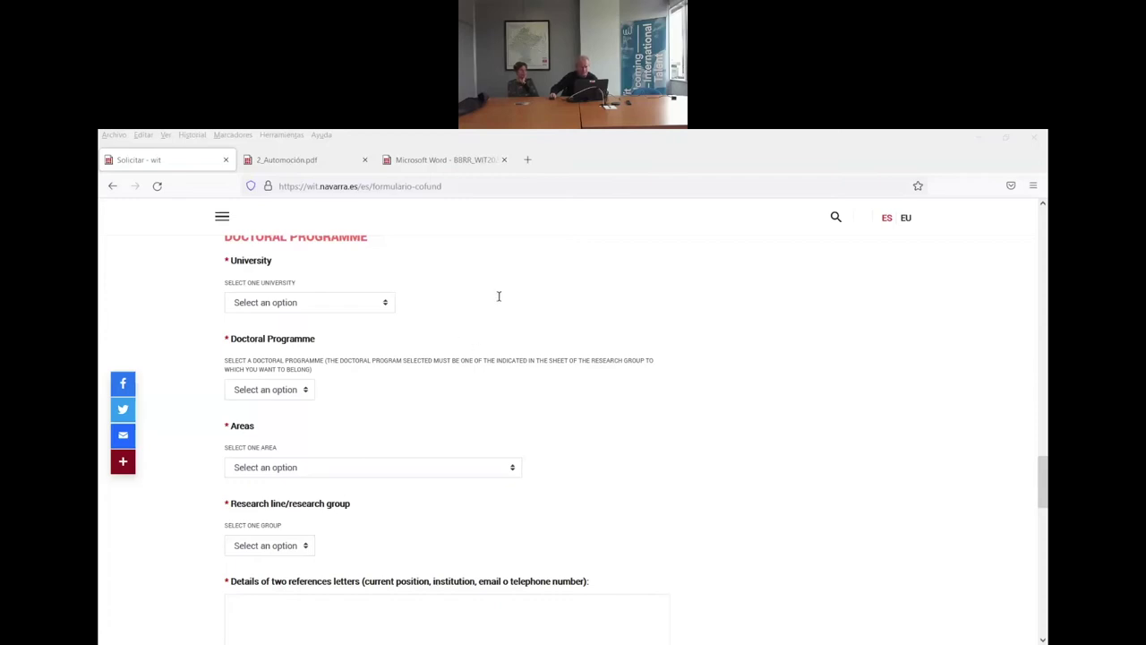
{"action": "left_click", "coordinate": [703, 163]}
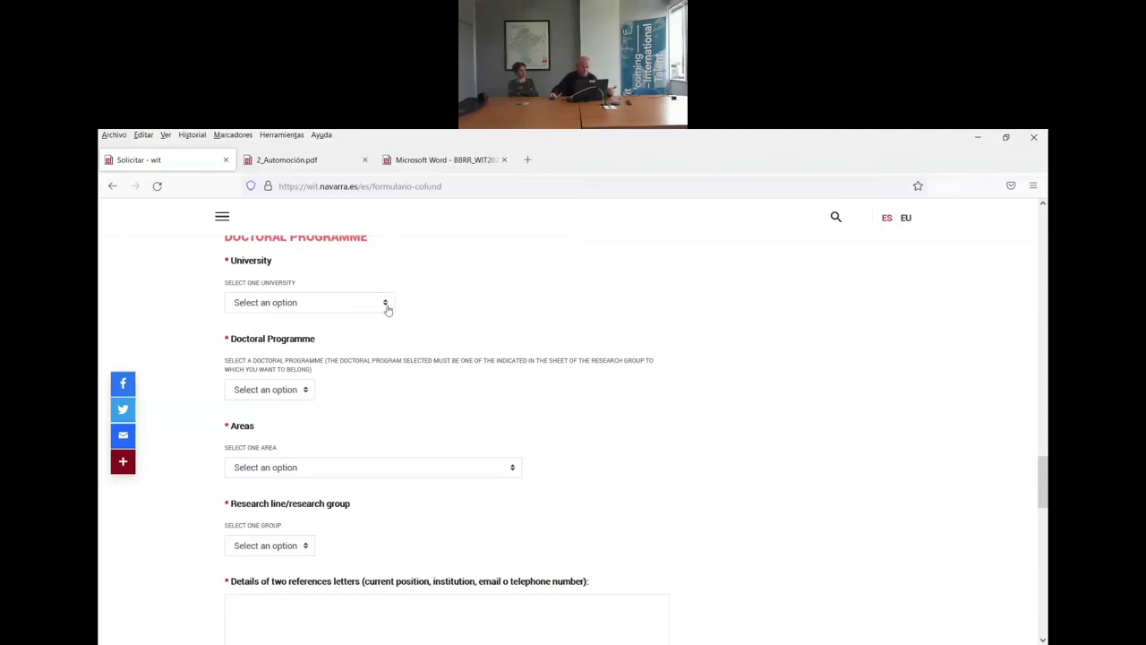
{"action": "left_click", "coordinate": [387, 307]}
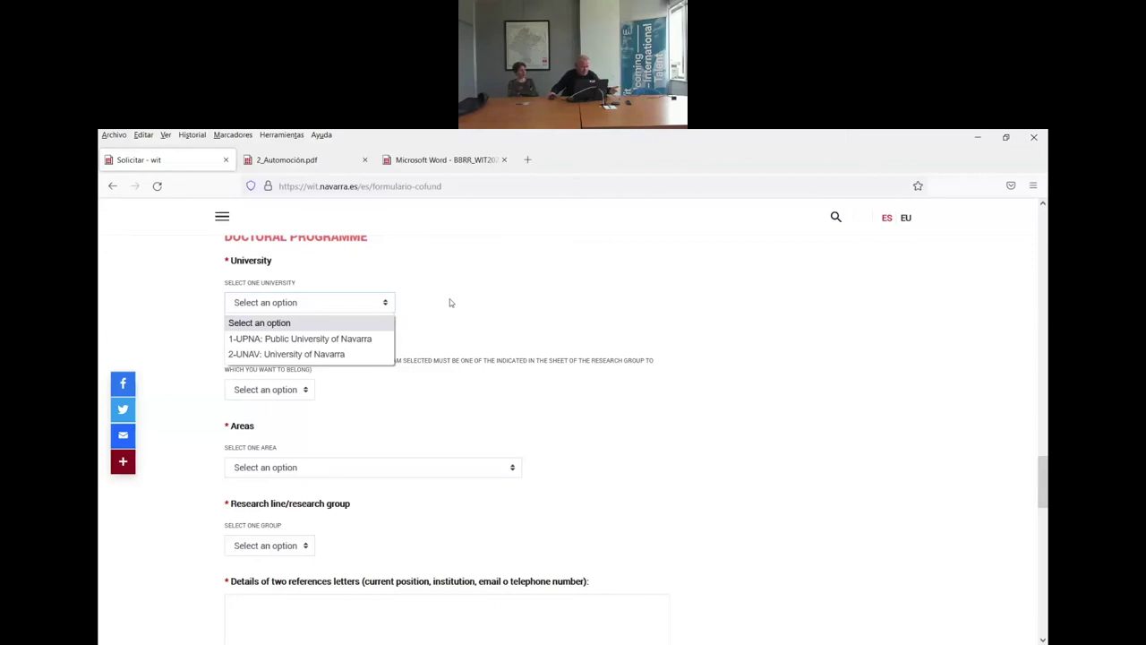
{"action": "left_click", "coordinate": [369, 338]}
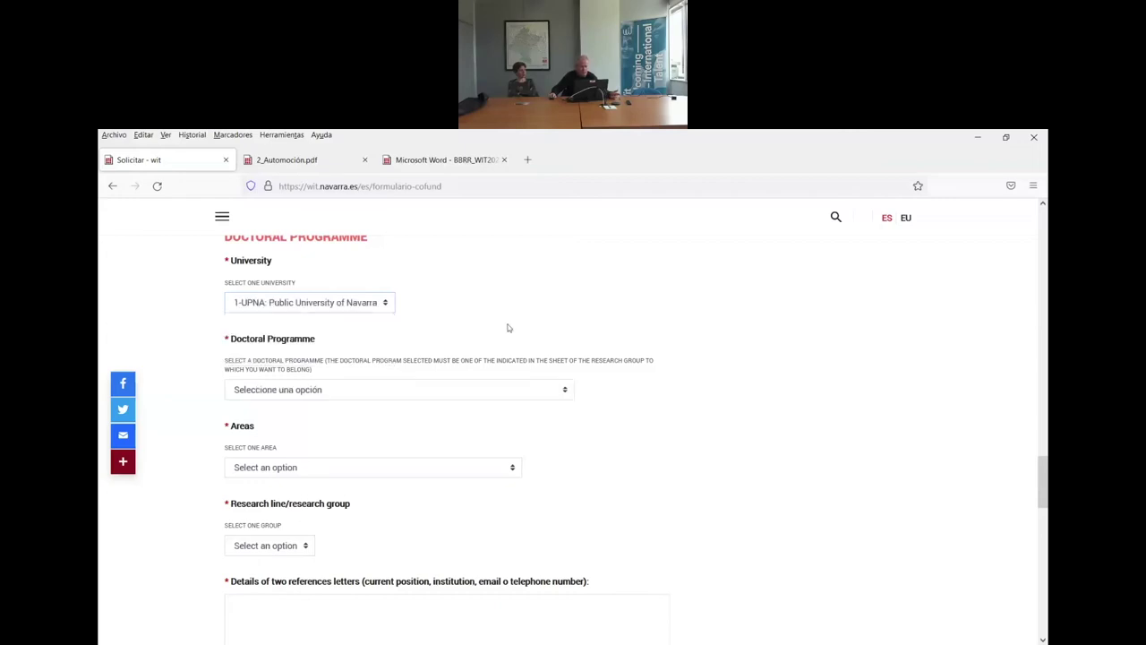
Choose Doctorate in Health Sciences as the doctoral programme and 2-HEALTH as the area
{"action": "left_click", "coordinate": [565, 391]}
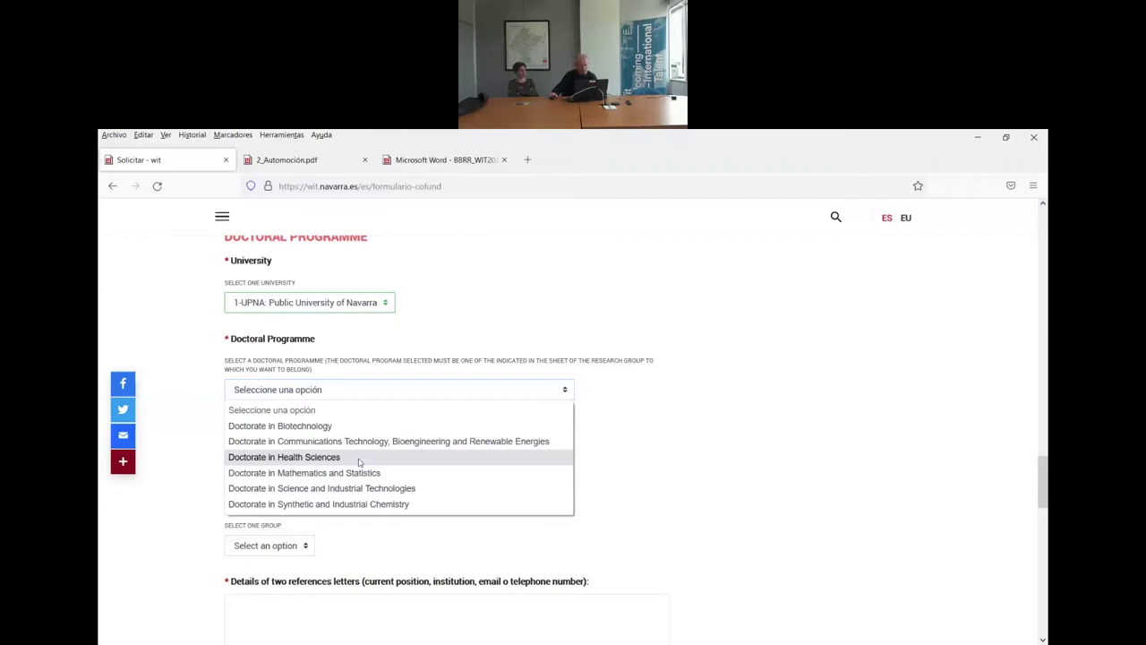
{"action": "left_click", "coordinate": [334, 457]}
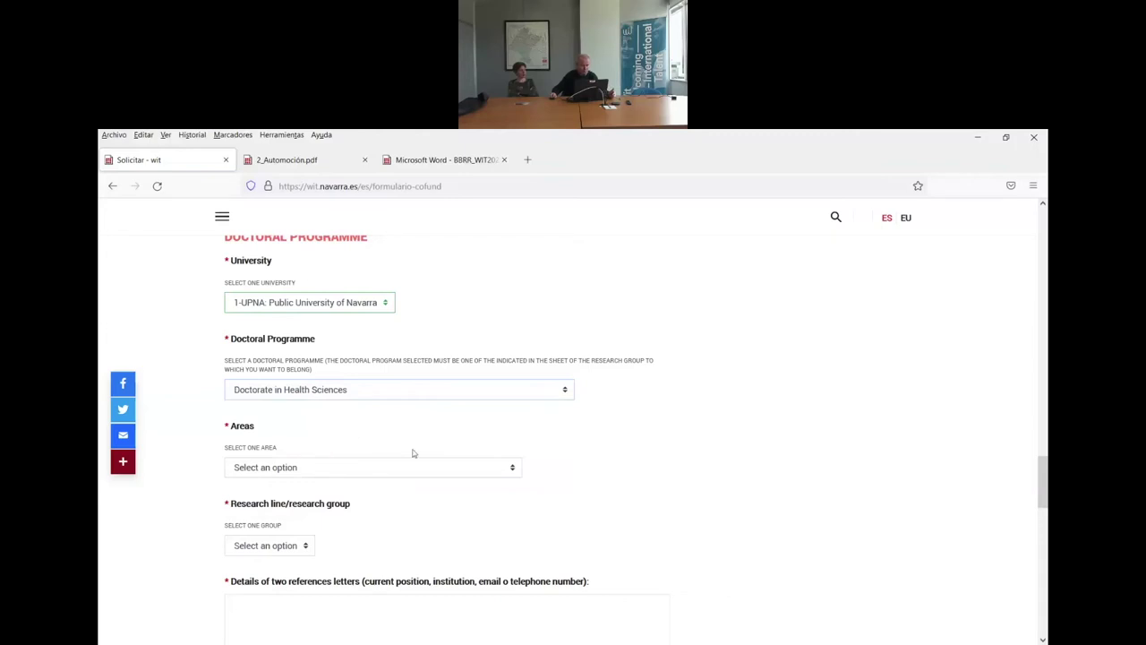
{"action": "left_click", "coordinate": [512, 467]}
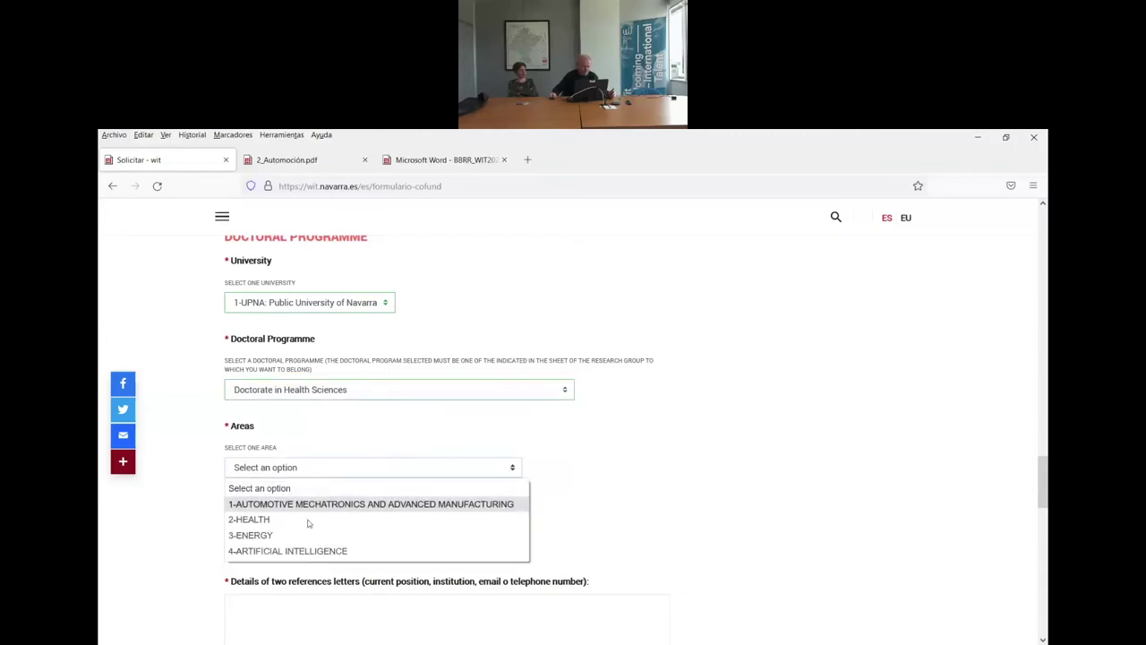
{"action": "left_click", "coordinate": [303, 520]}
Select 2.F.3 Cardiology / Myocardial Remodeling and Heart Failure Group / UNAV-CIMA as the research line/research group
{"action": "scroll", "coordinate": [511, 436], "scroll_direction": "down", "scroll_amount": 2}
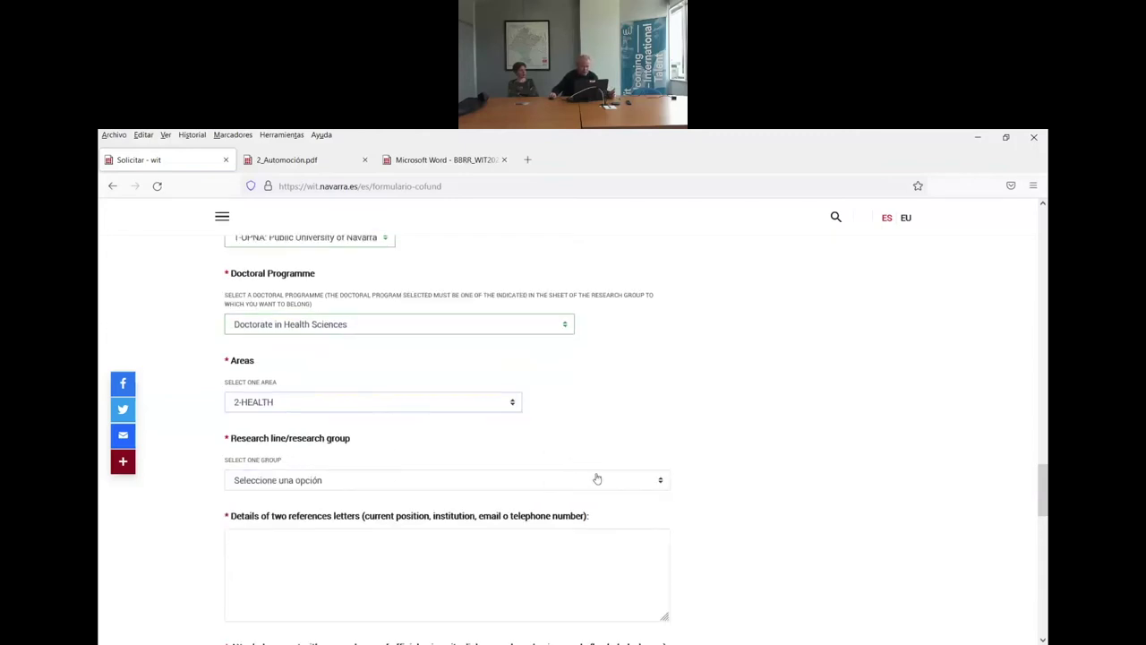
{"action": "left_click", "coordinate": [659, 483]}
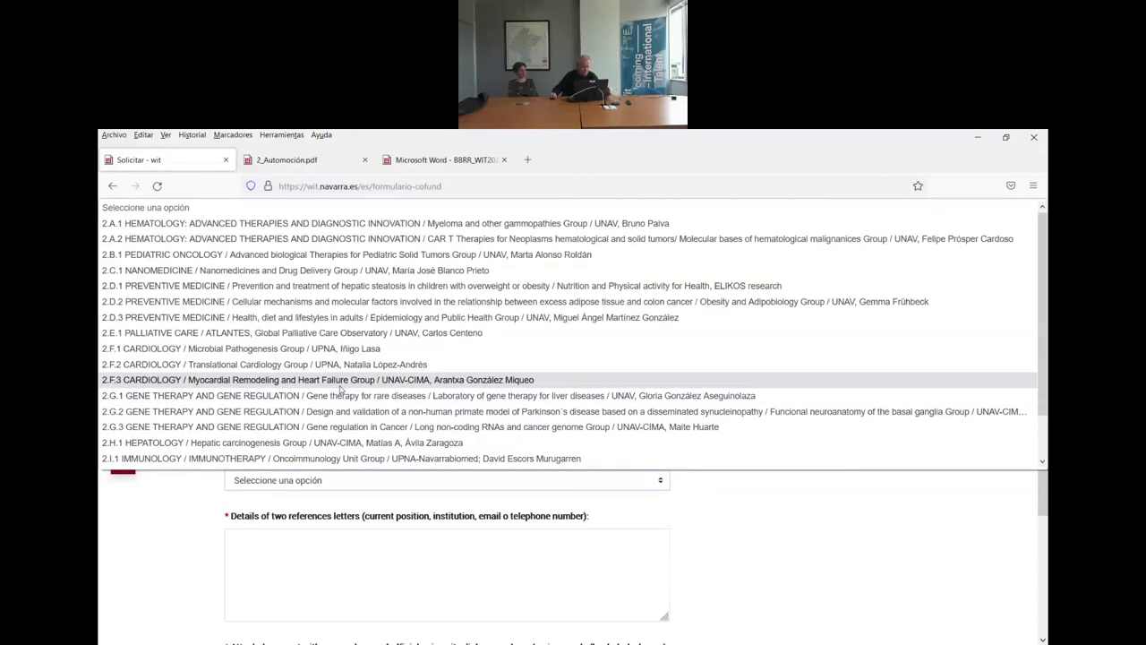
{"action": "left_click", "coordinate": [340, 383]}
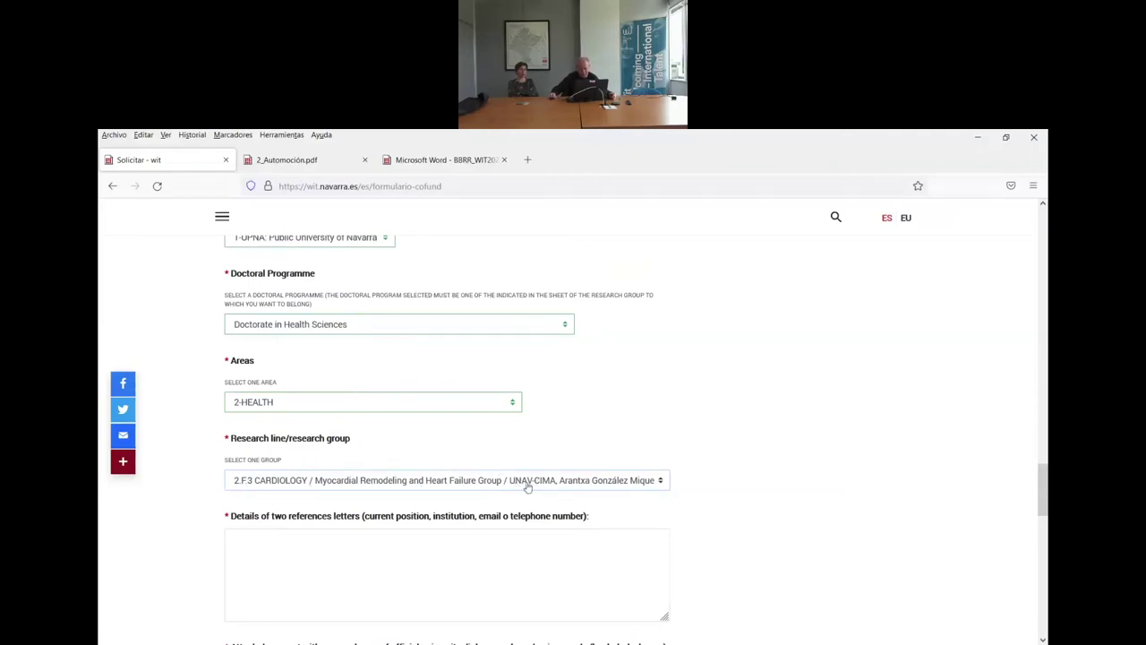
Change the university to 2-UNAV: University of Navarra and the doctoral programme to Doctororate in applied medicine and biomedicine
{"action": "scroll", "coordinate": [537, 474], "scroll_direction": "up", "scroll_amount": 1}
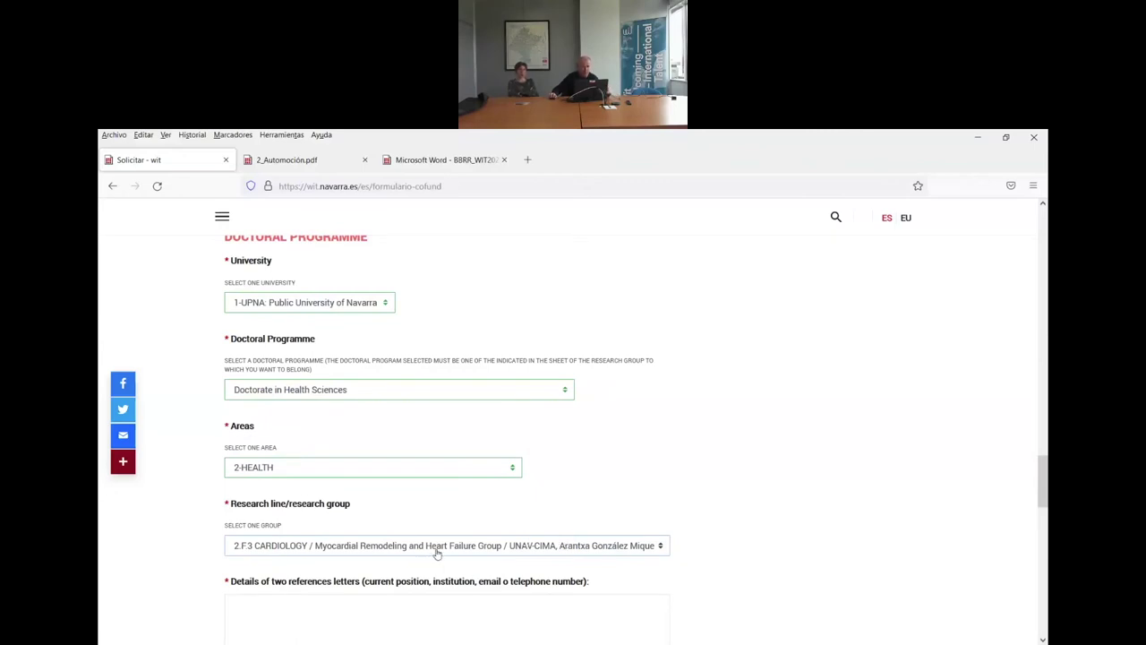
{"action": "left_click", "coordinate": [386, 303]}
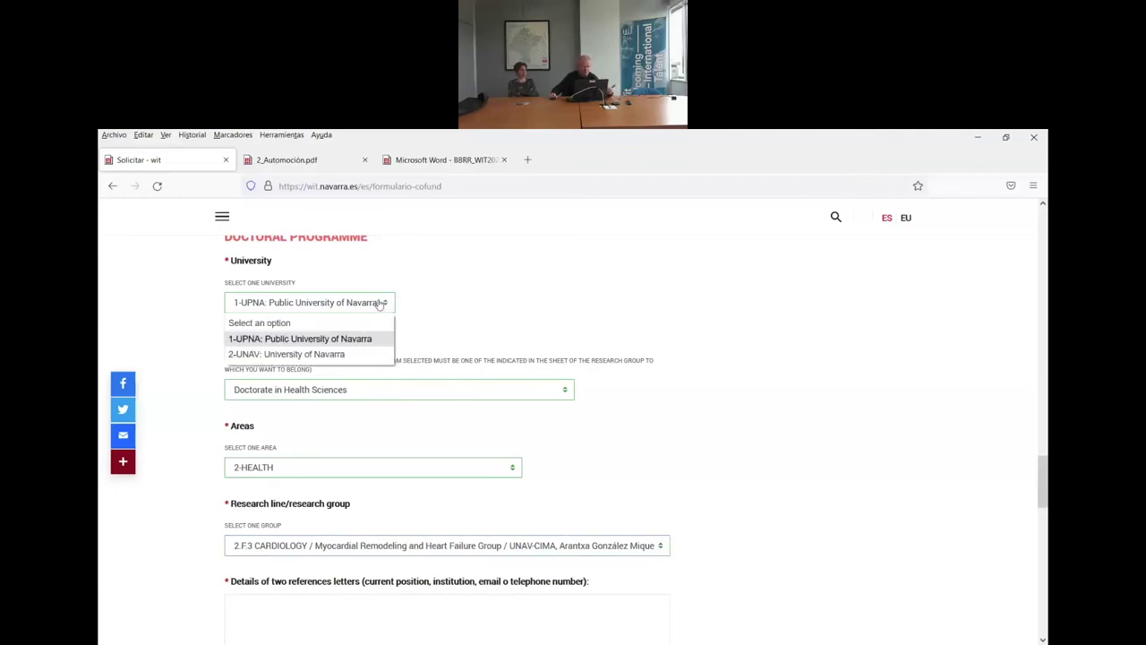
{"action": "left_click", "coordinate": [346, 356]}
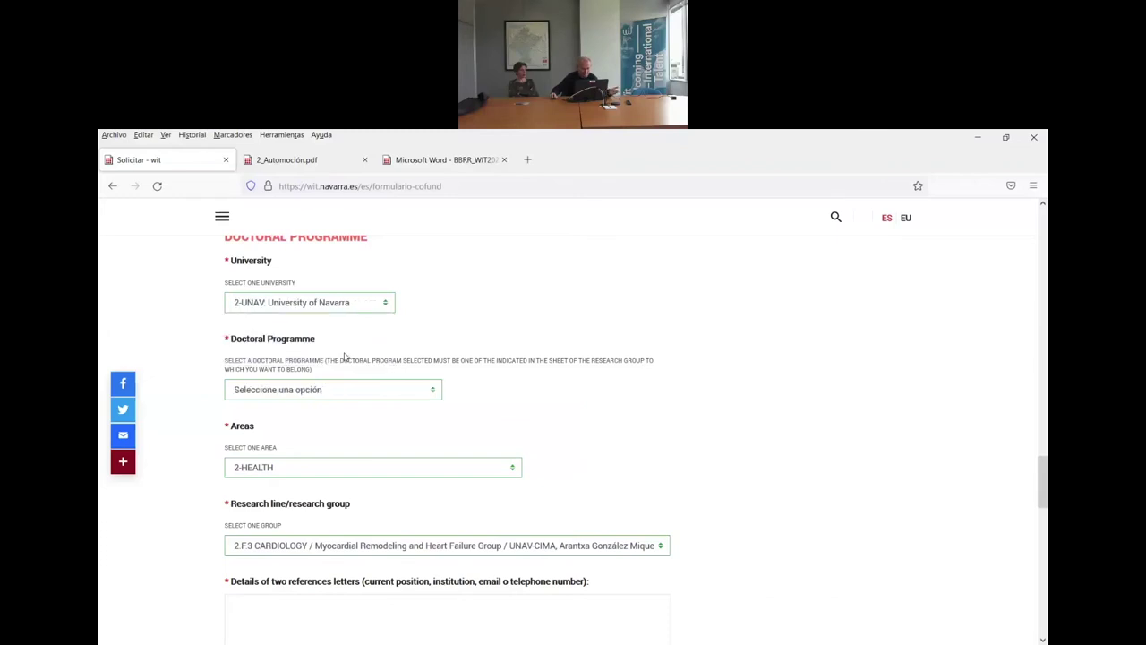
{"action": "left_click", "coordinate": [432, 393]}
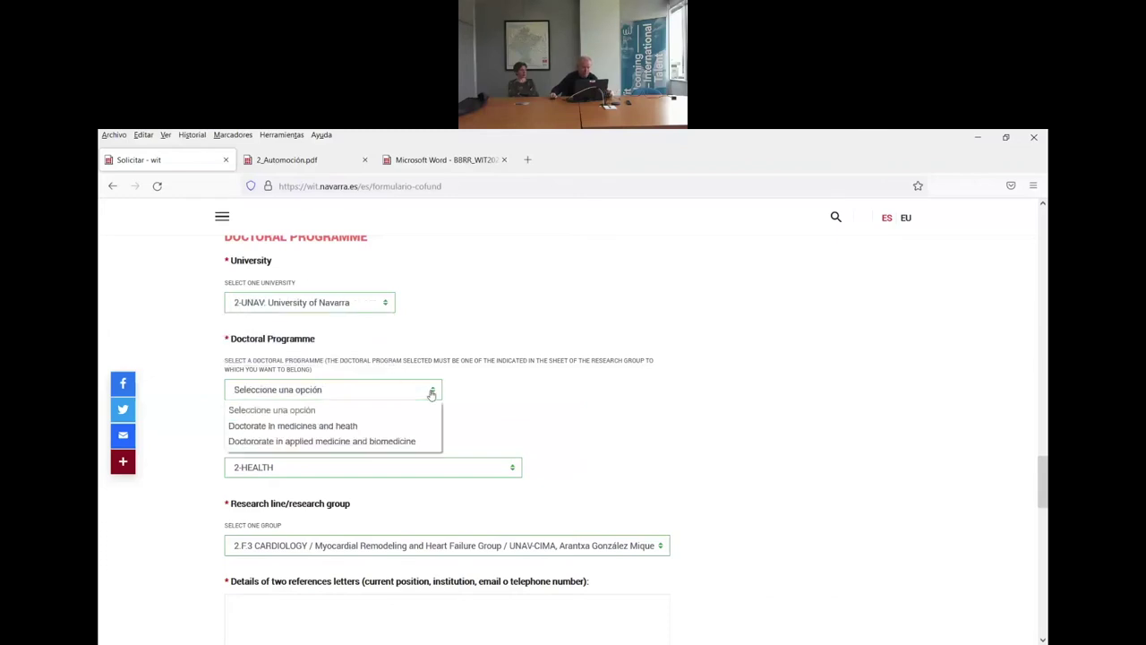
{"action": "left_click", "coordinate": [323, 441]}
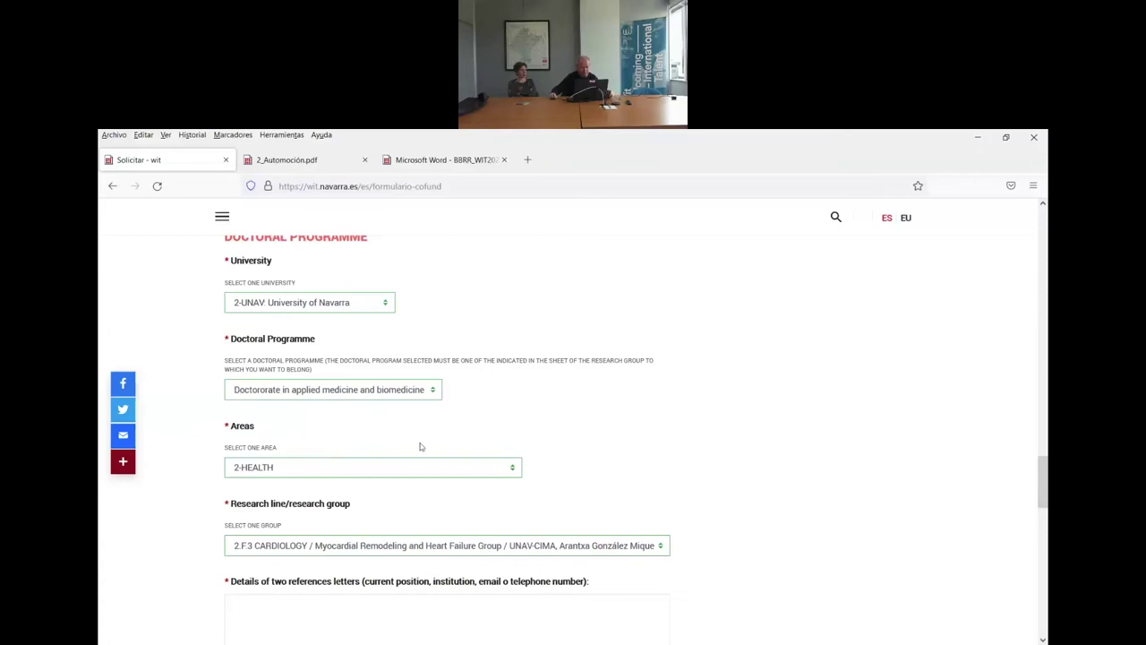
Review the Doctoral Programme selections, the field for details of two reference letters and the recommendation letter attachments (RL1, RL2)
{"action": "scroll", "coordinate": [432, 446], "scroll_direction": "down", "scroll_amount": 1}
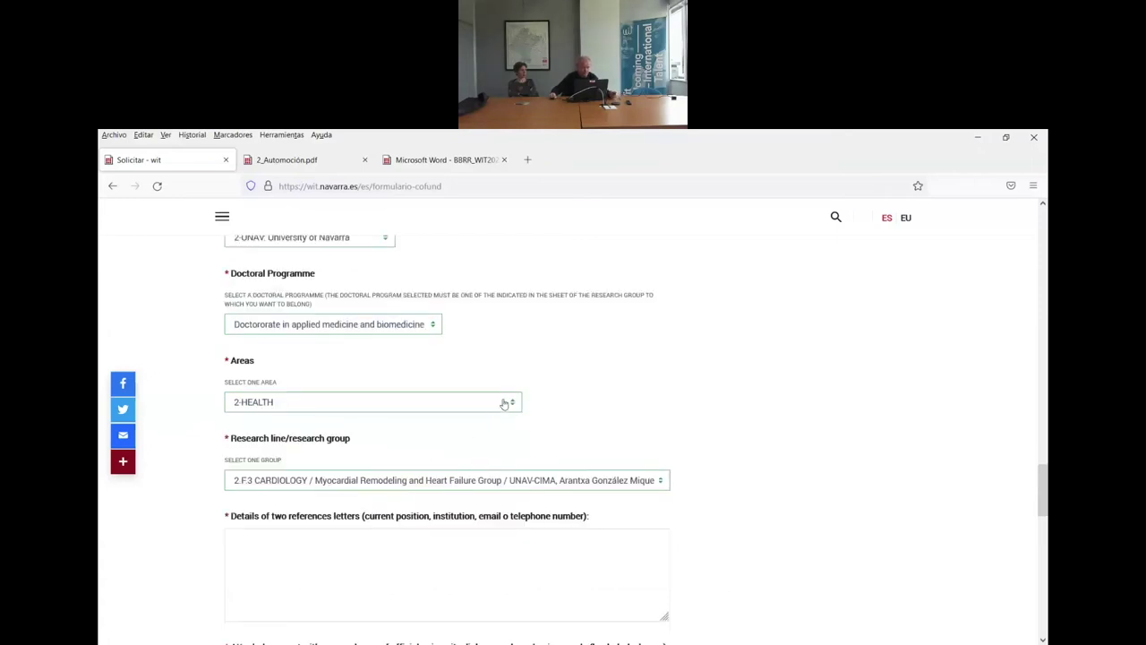
{"action": "scroll", "coordinate": [506, 399], "scroll_direction": "down", "scroll_amount": 1}
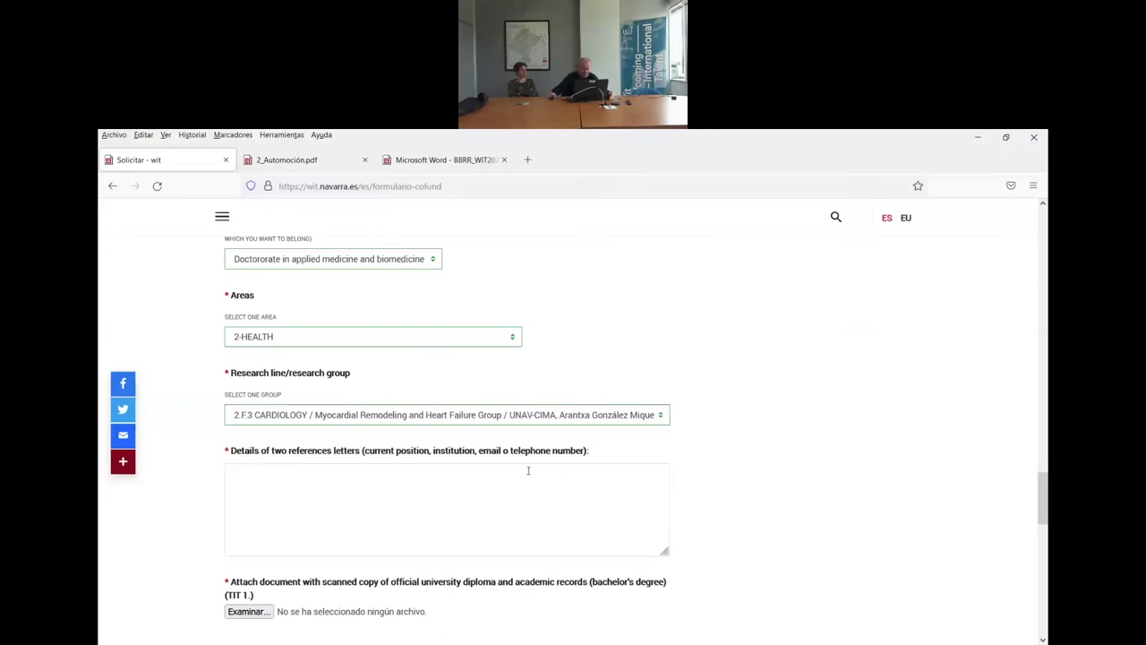
{"action": "scroll", "coordinate": [528, 473], "scroll_direction": "up", "scroll_amount": 1}
{"action": "scroll", "coordinate": [528, 472], "scroll_direction": "up", "scroll_amount": 1}
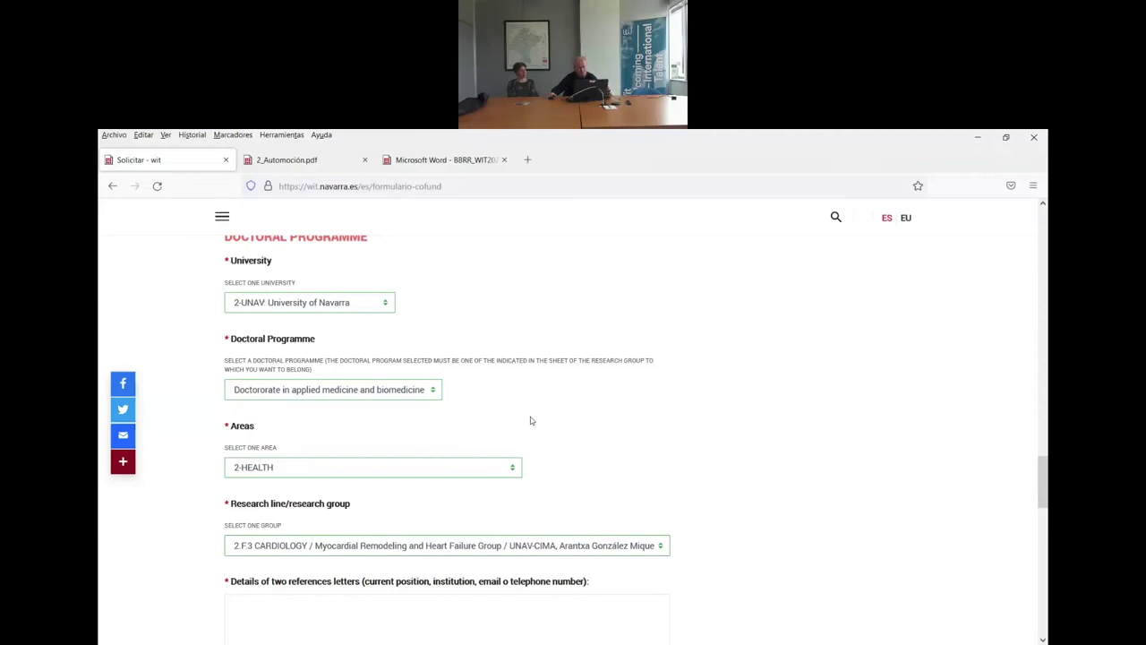
{"action": "scroll", "coordinate": [533, 418], "scroll_direction": "down", "scroll_amount": 4}
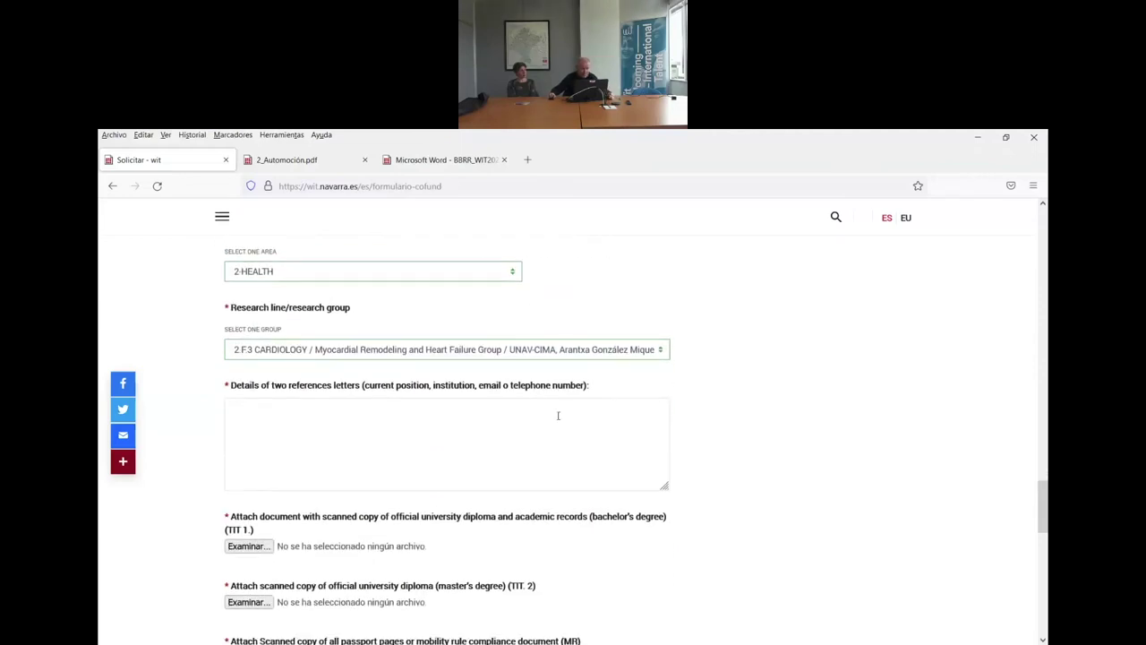
{"action": "left_click", "coordinate": [356, 408]}
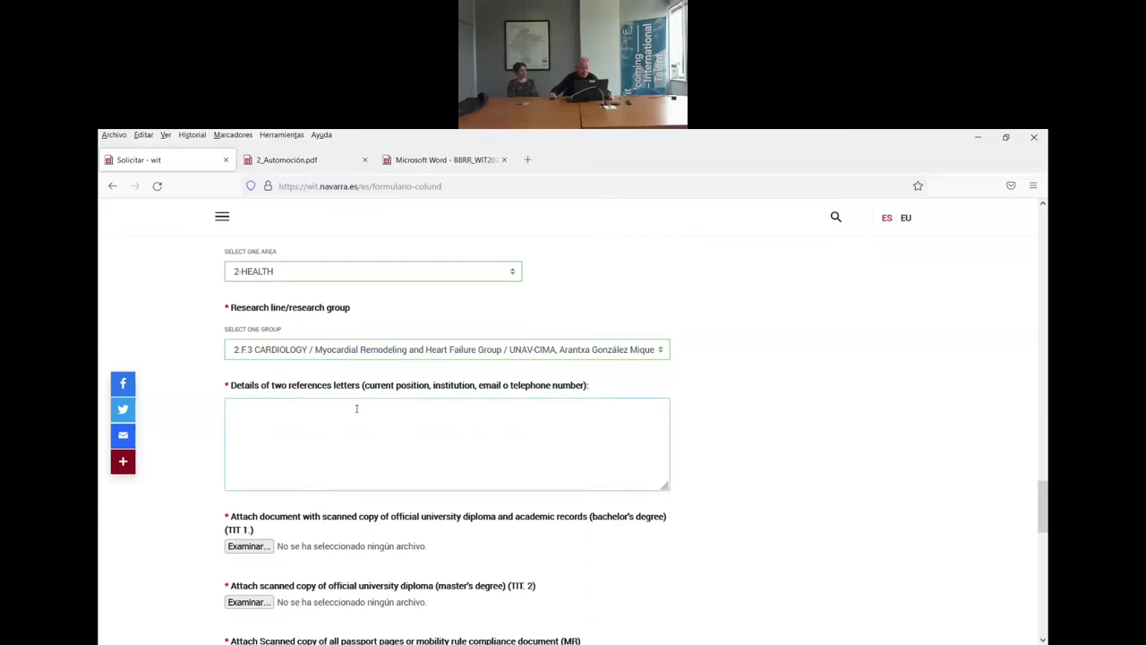
{"action": "scroll", "coordinate": [376, 408], "scroll_direction": "down", "scroll_amount": 3}
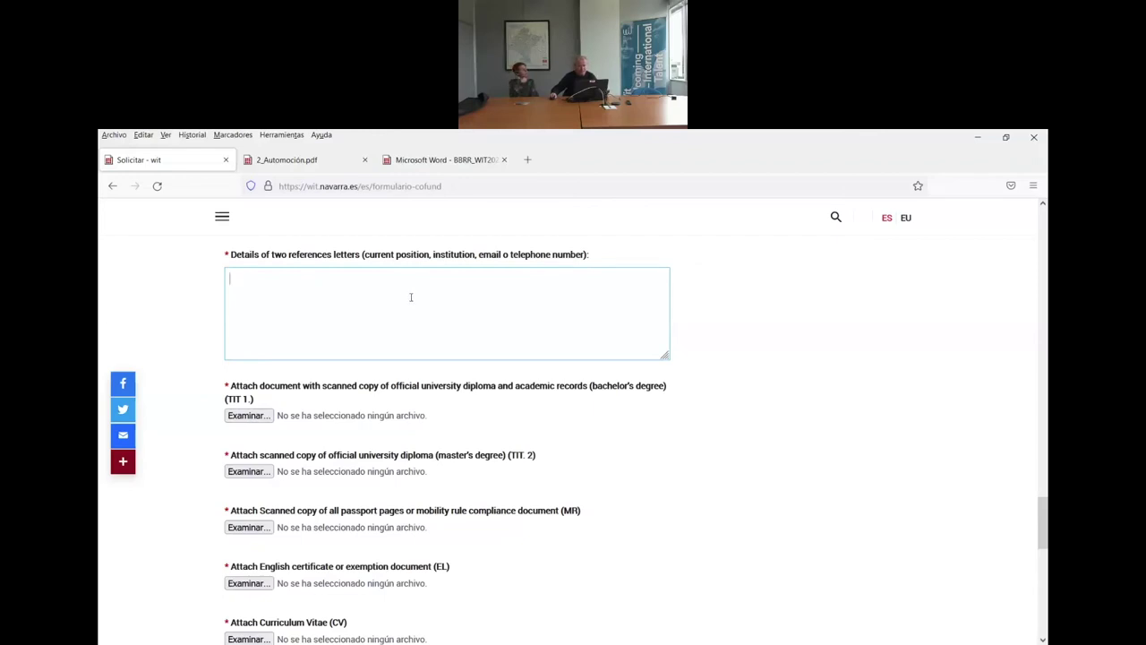
{"action": "scroll", "coordinate": [411, 297], "scroll_direction": "down", "scroll_amount": 4}
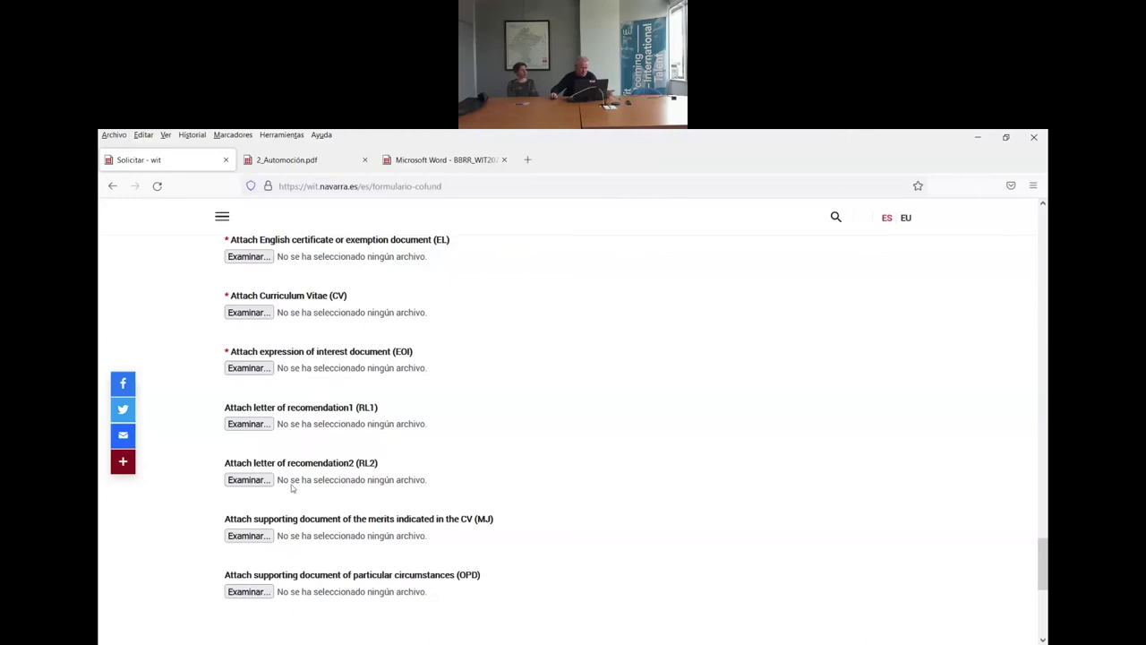
{"action": "scroll", "coordinate": [506, 421], "scroll_direction": "up", "scroll_amount": 3}
{"action": "scroll", "coordinate": [506, 421], "scroll_direction": "up", "scroll_amount": 2}
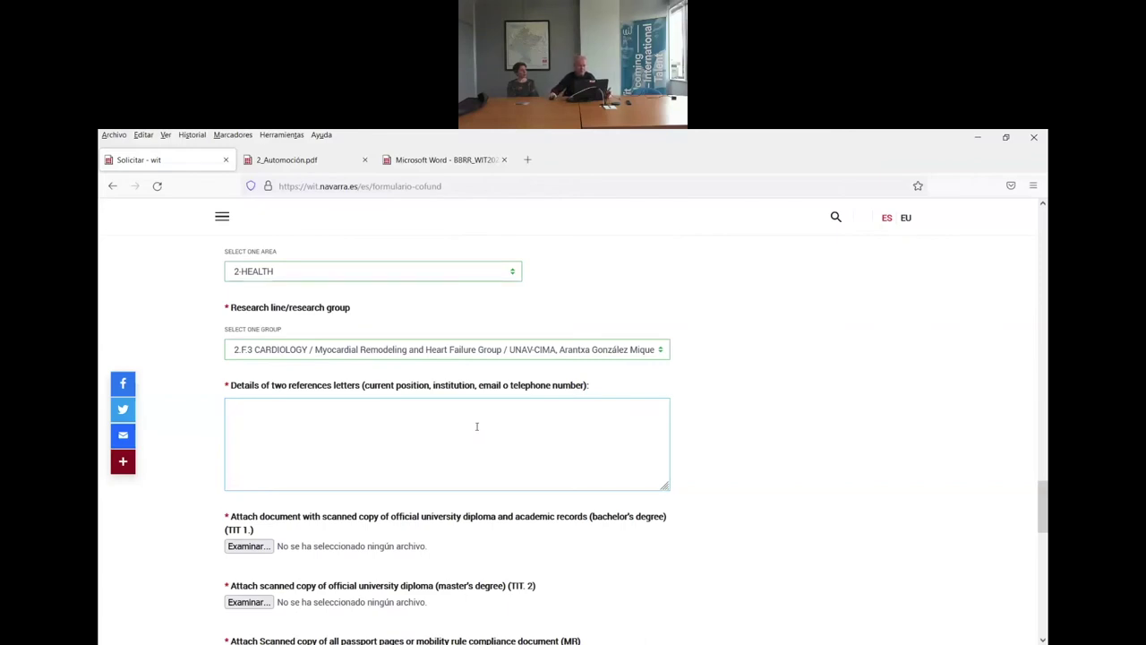
Examine the required and optional document attachment fields, from the bachelor's diploma (TIT 1) to the particular circumstances document (OPD)
{"action": "scroll", "coordinate": [476, 430], "scroll_direction": "down", "scroll_amount": 1}
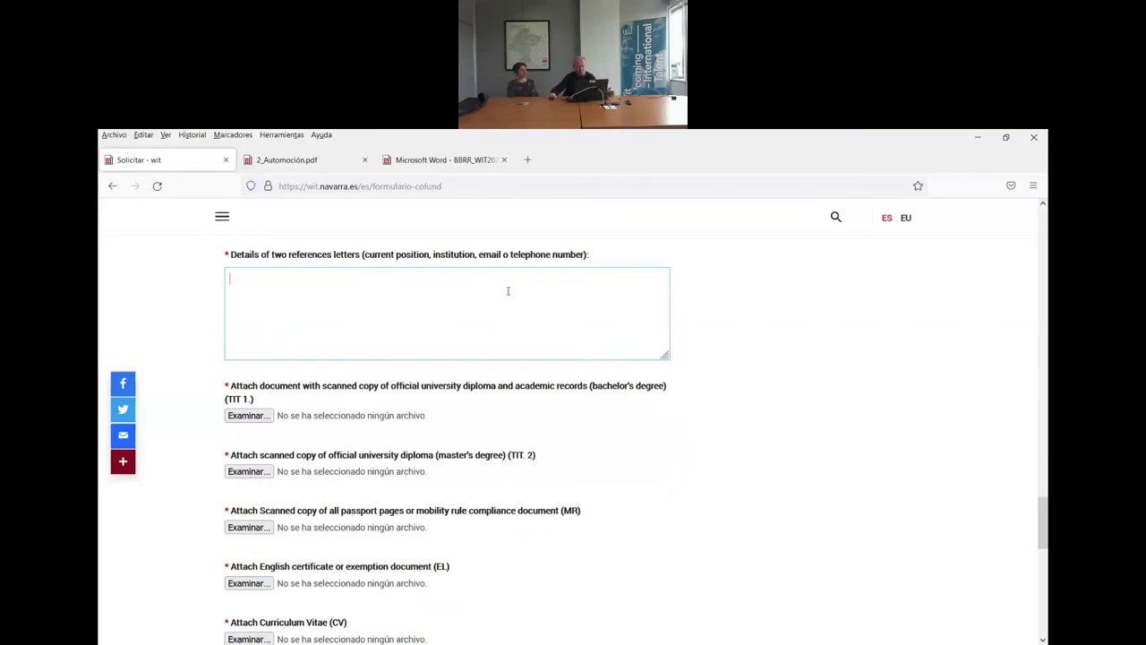
{"action": "scroll", "coordinate": [508, 291], "scroll_direction": "down", "scroll_amount": 1}
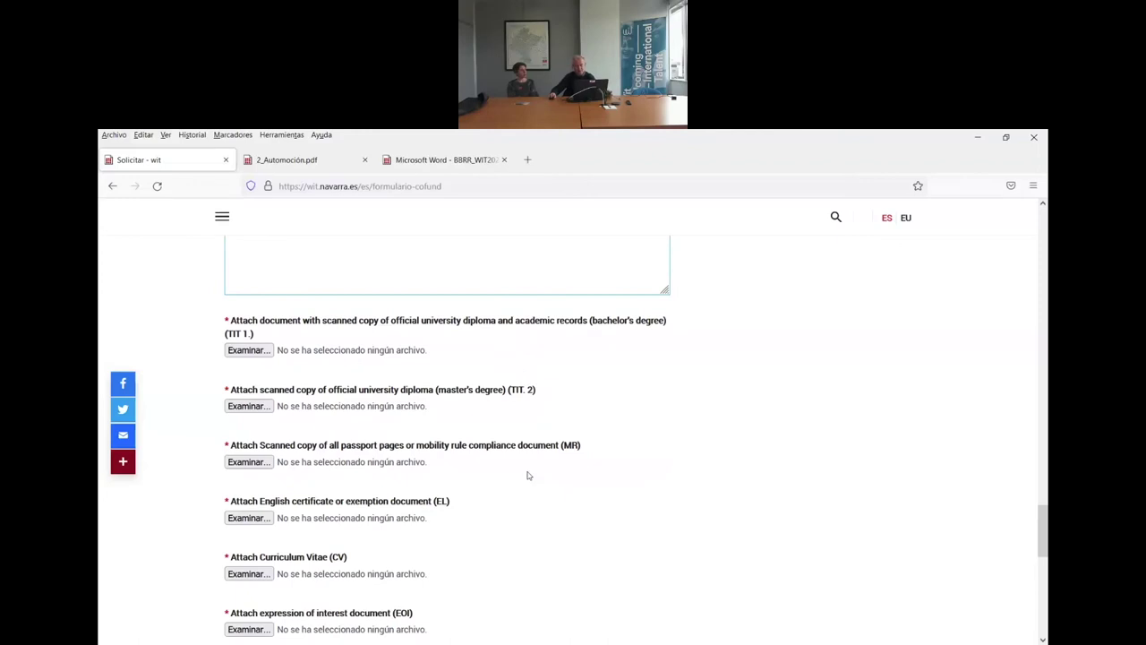
{"action": "scroll", "coordinate": [502, 485], "scroll_direction": "down", "scroll_amount": 2}
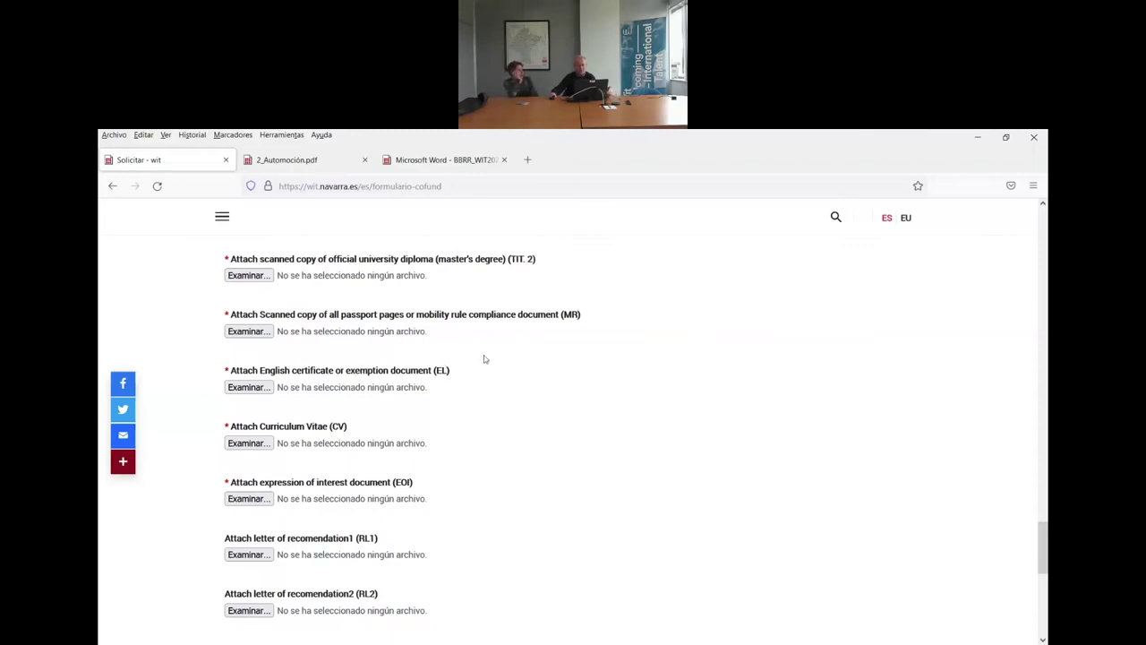
{"action": "scroll", "coordinate": [483, 359], "scroll_direction": "up", "scroll_amount": 3}
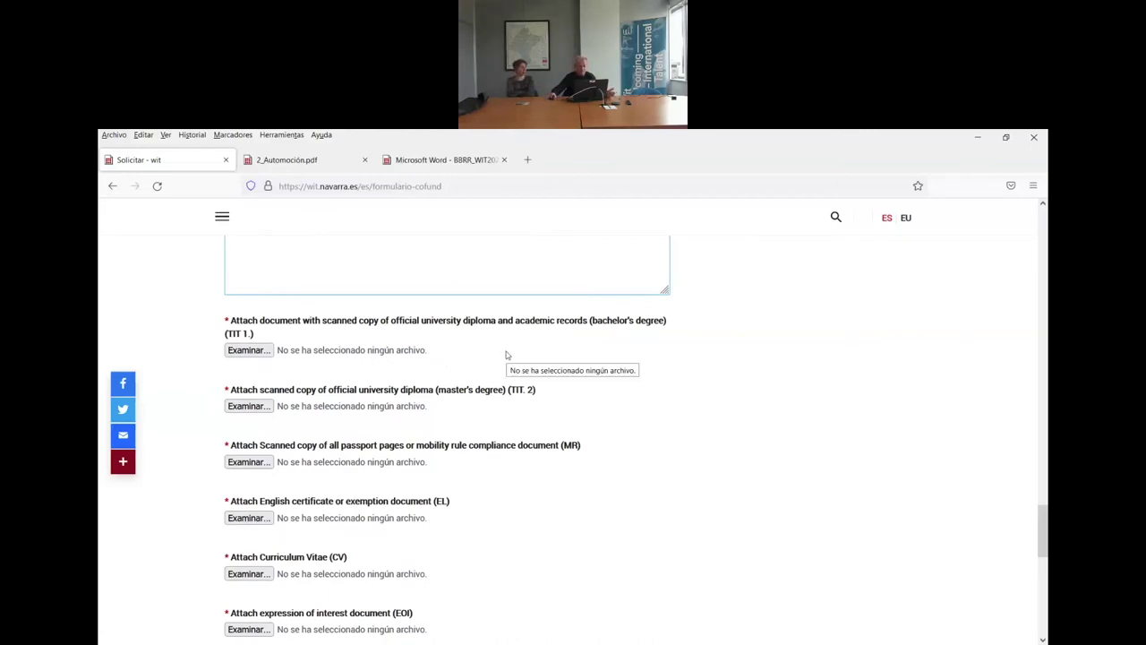
{"action": "scroll", "coordinate": [506, 356], "scroll_direction": "down", "scroll_amount": 5}
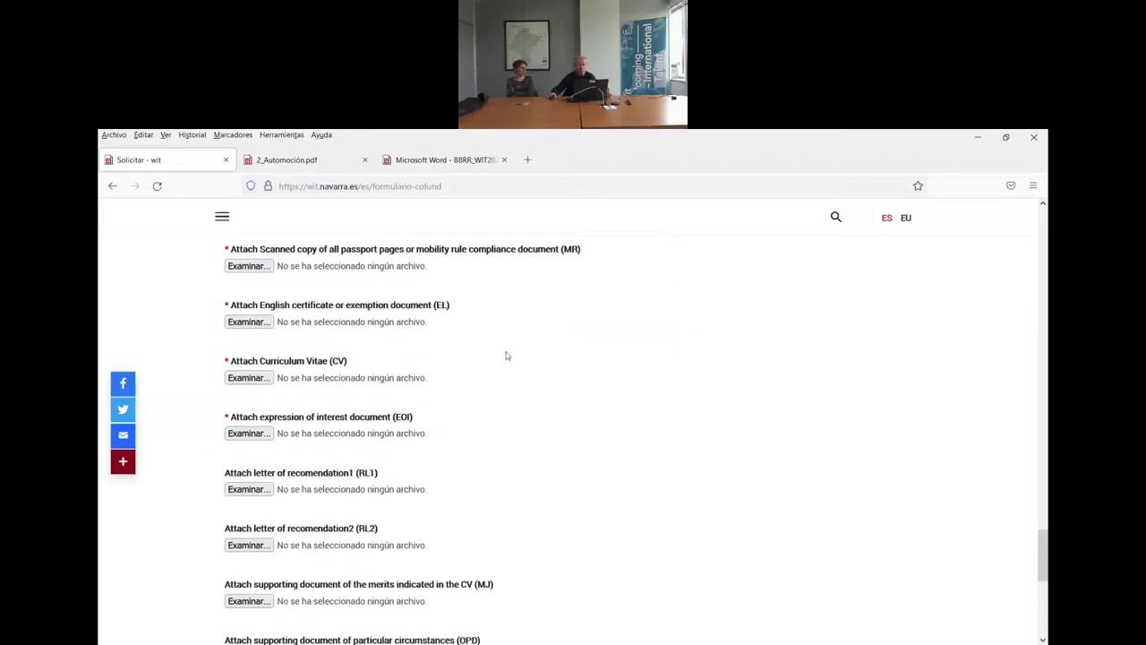
{"action": "scroll", "coordinate": [515, 363], "scroll_direction": "down", "scroll_amount": 5}
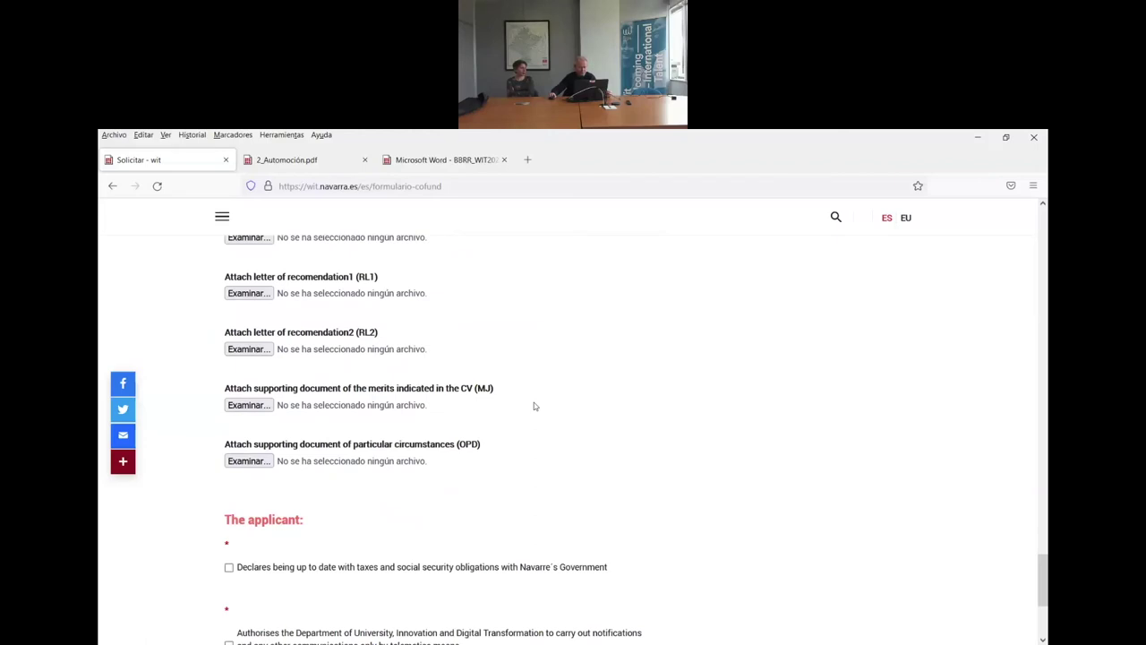
{"action": "scroll", "coordinate": [533, 406], "scroll_direction": "up", "scroll_amount": 2}
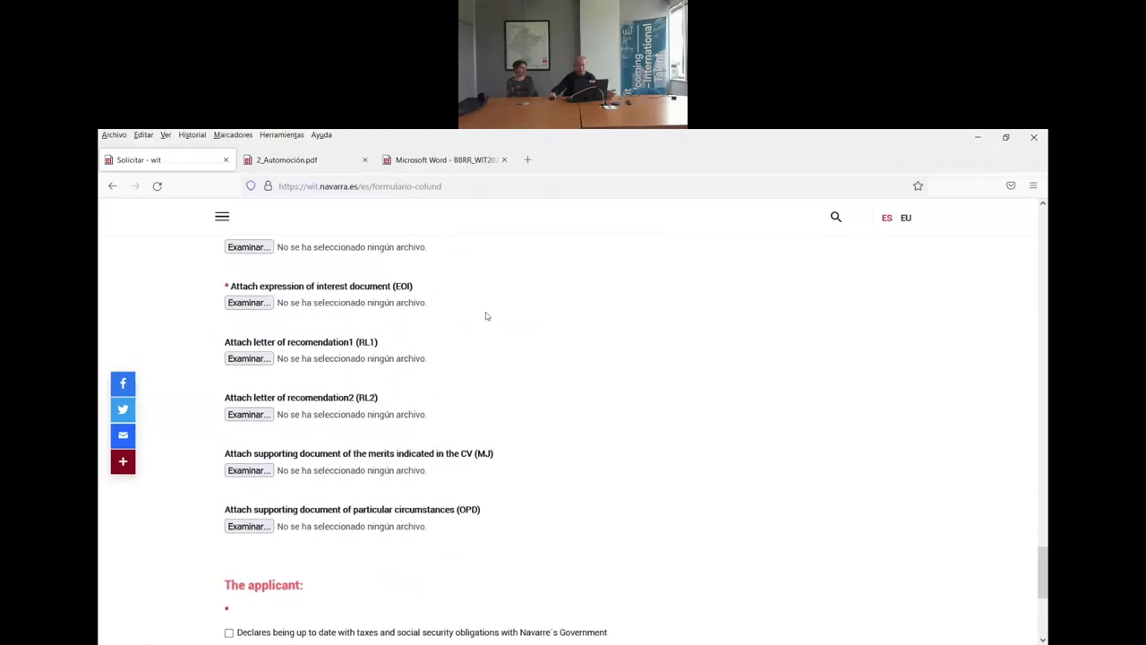
{"action": "scroll", "coordinate": [487, 316], "scroll_direction": "up", "scroll_amount": 2}
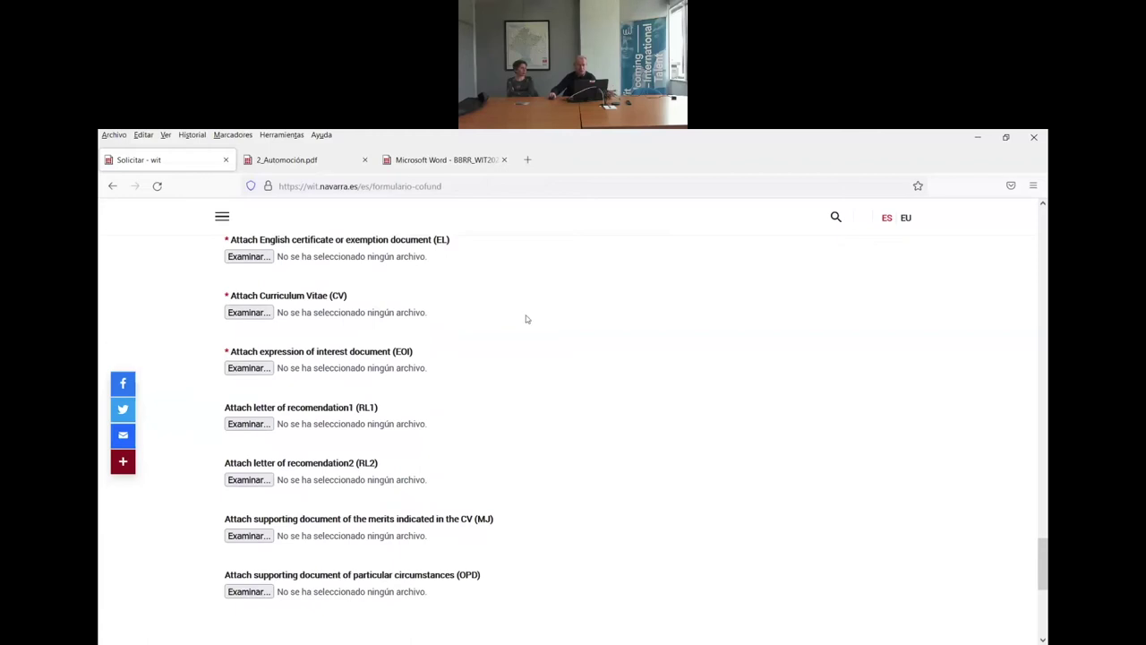
{"action": "scroll", "coordinate": [527, 318], "scroll_direction": "up", "scroll_amount": 5}
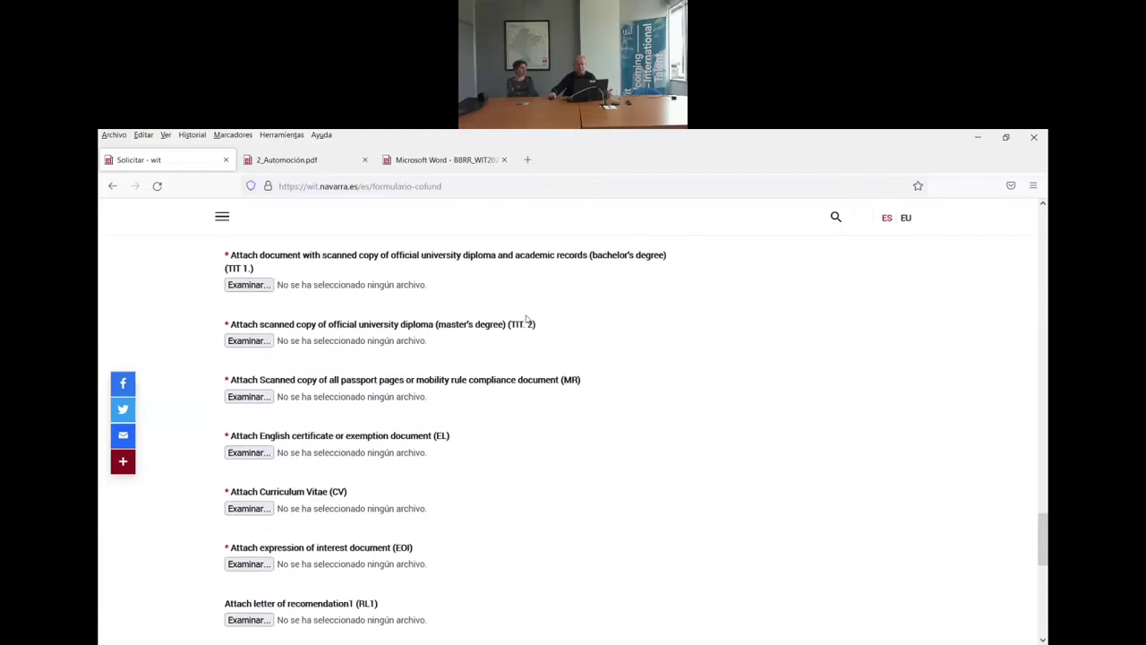
{"action": "scroll", "coordinate": [527, 319], "scroll_direction": "up", "scroll_amount": 2}
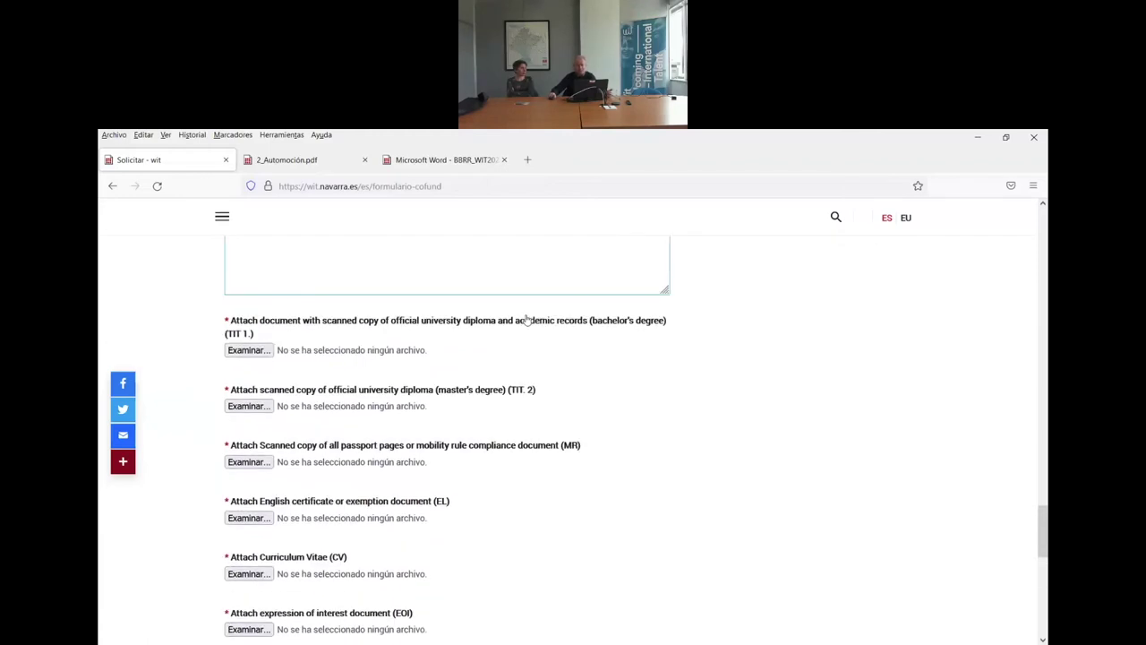